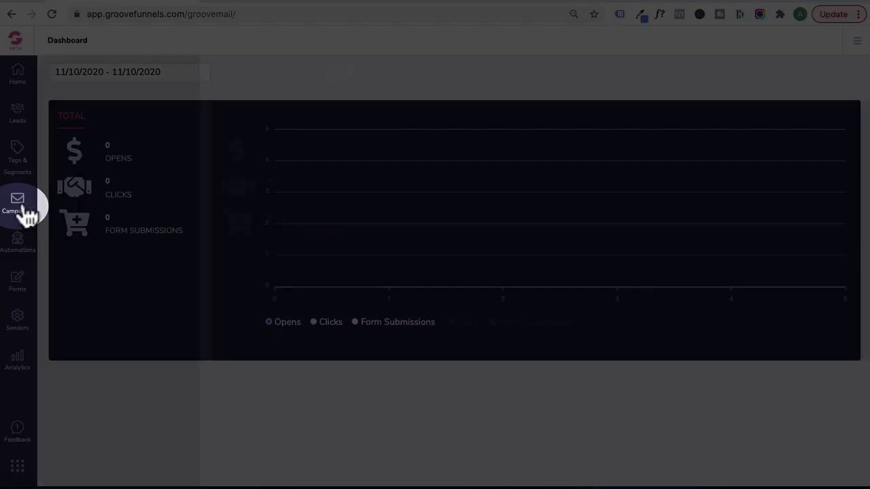
Step: Open the Sequences list under Campaigns
click(24, 211)
click(74, 131)
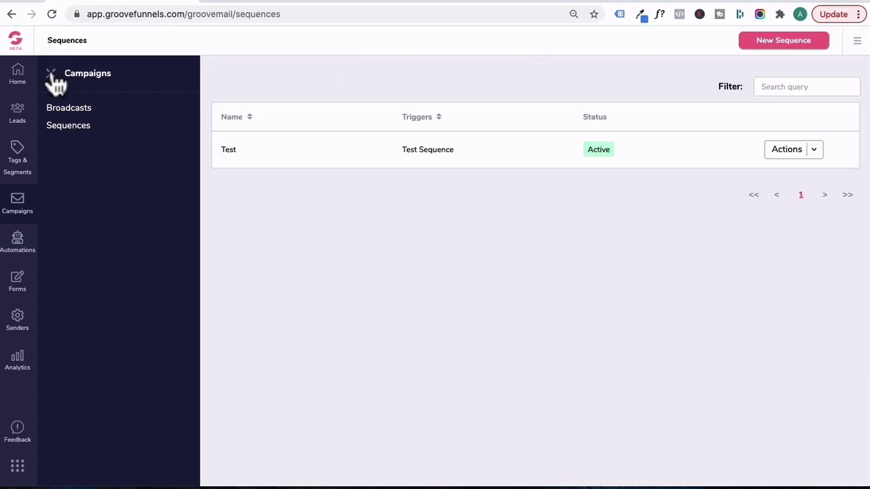
click(51, 74)
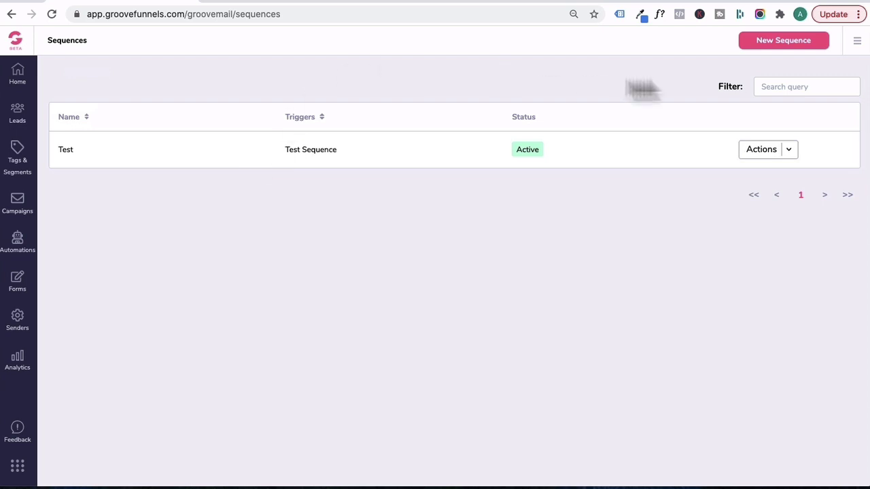
Step: Create sequence 'Free Meal Plan Welcome Series' described as '6 part welcome email series'
click(765, 42)
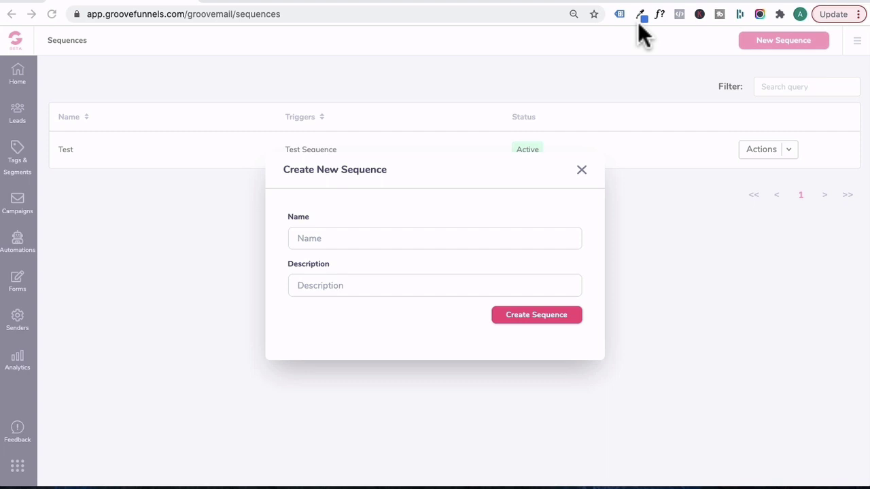
click(303, 239)
text(Free Meal Plan Welcome Series)
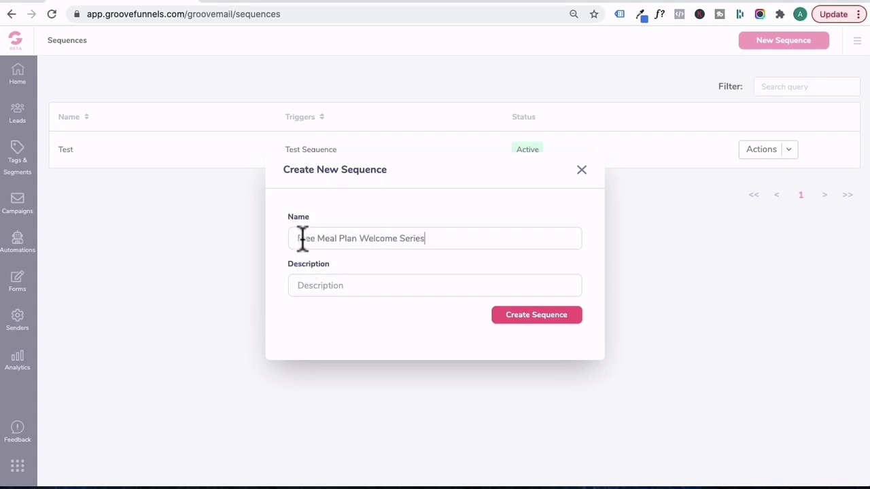
click(315, 284)
text(6 part welcome email series)
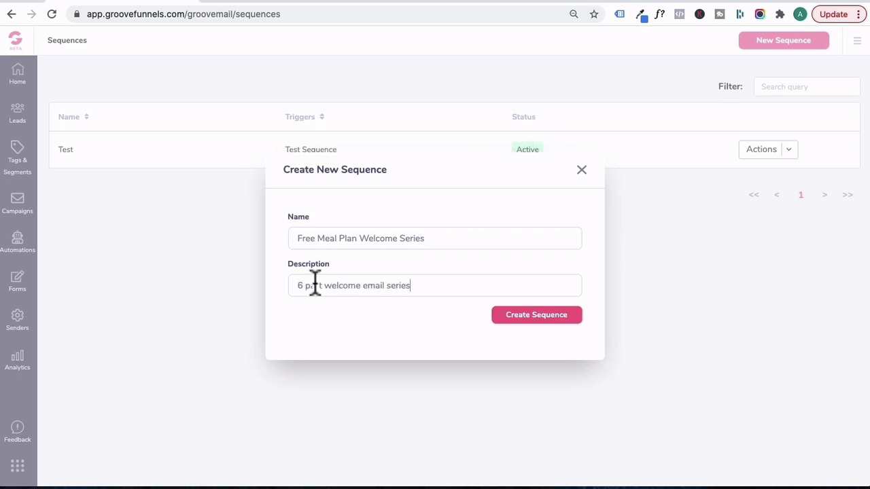
click(537, 316)
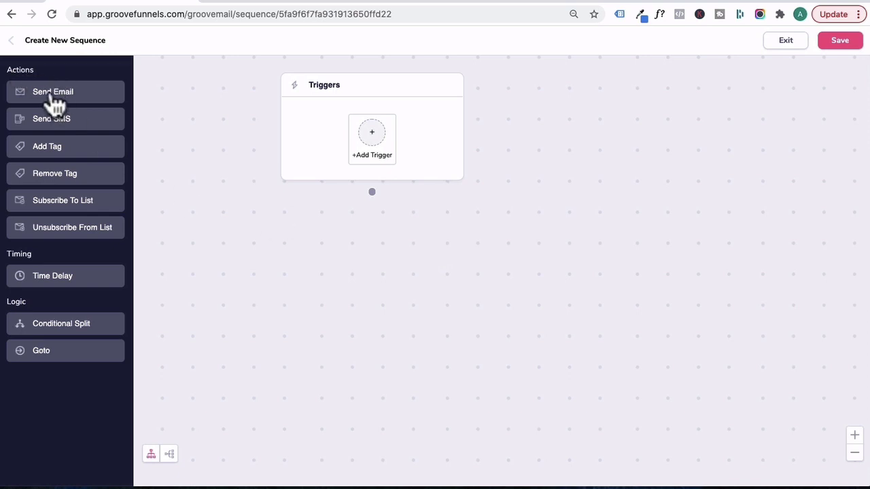
Step: Add a Send Email step named 'Welcome series - Email 1'
drag(53, 102, 363, 231)
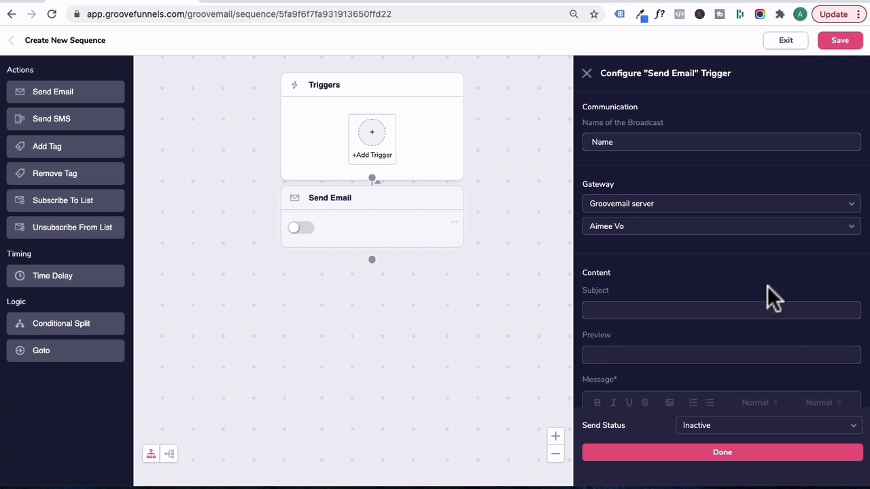
click(620, 140)
text(Welcome series - Email 1)
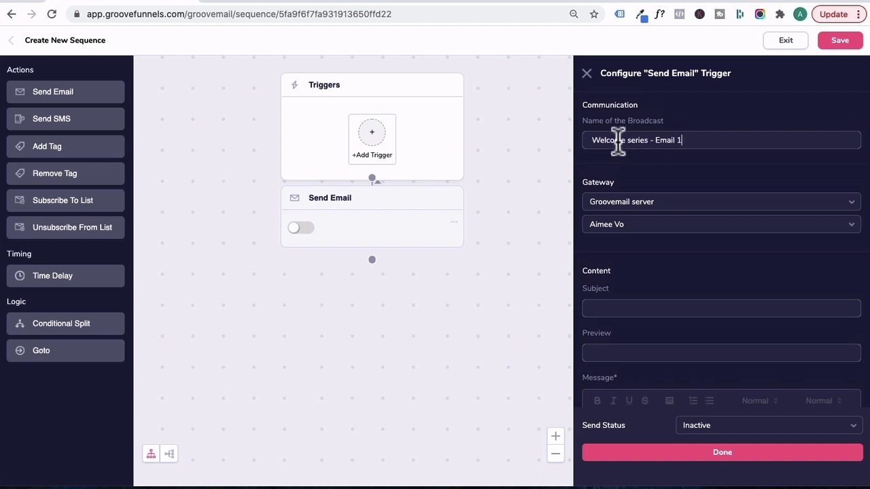
Step: Keep Groovemail server as the gateway and confirm the existing account sender
click(634, 201)
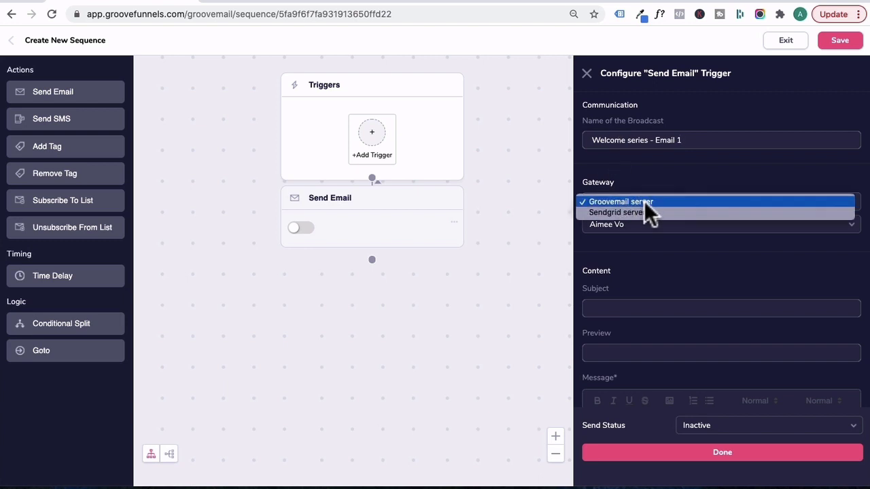
click(644, 202)
click(641, 224)
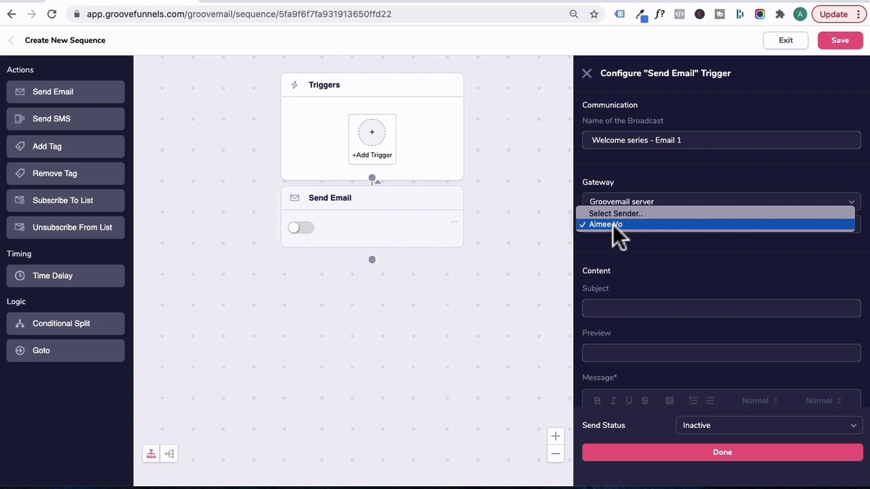
click(612, 224)
click(694, 223)
click(694, 224)
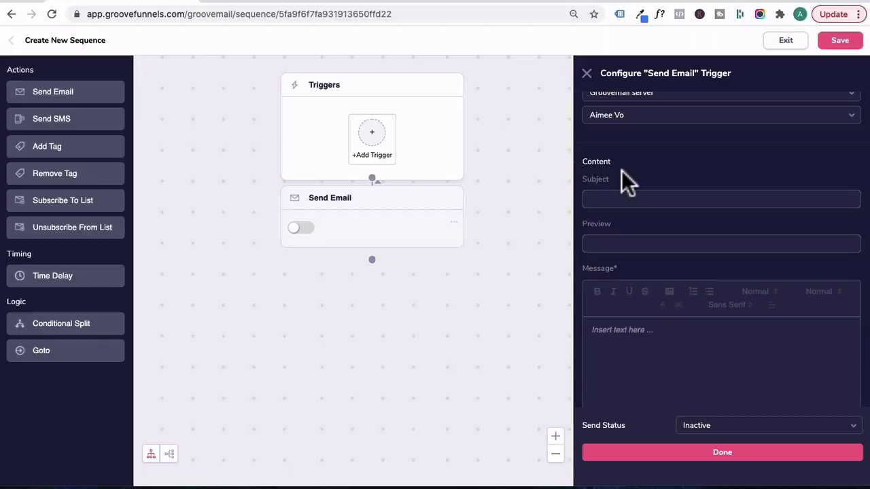
Step: Set the subject to 'Welcome To Gym Gains' and fill in the preview line
click(618, 198)
text(Welcome To Gym Gains)
click(615, 238)
text(Welcome to gym gains, you're at the right place)
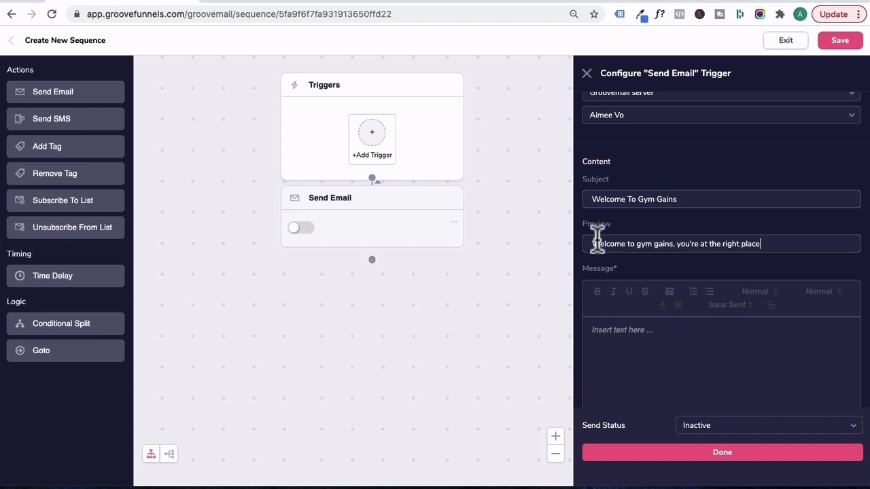
Step: Write the message 'Hey {first_name},' followed by the pasted welcome-series body text
scroll(608, 314, down, 1)
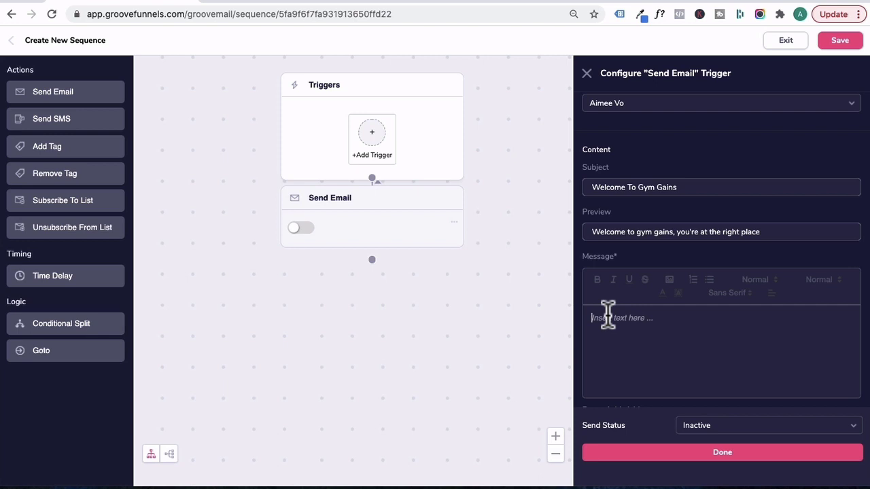
click(607, 315)
text(Hey)
scroll(681, 360, down, 3)
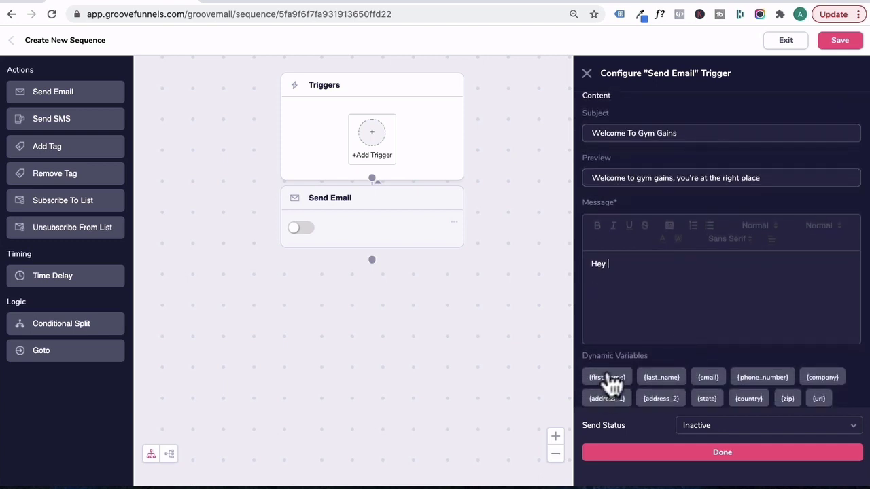
click(611, 382)
click(677, 261)
text(,)
text(A lot of people think that they can't sell something in a welcome series. I totally disagree.  send a couple of nurture emails Introduce people to who you are and what you do Share 1-2 stories that are engaging Then ask them to buy whatever it is you want to buy)
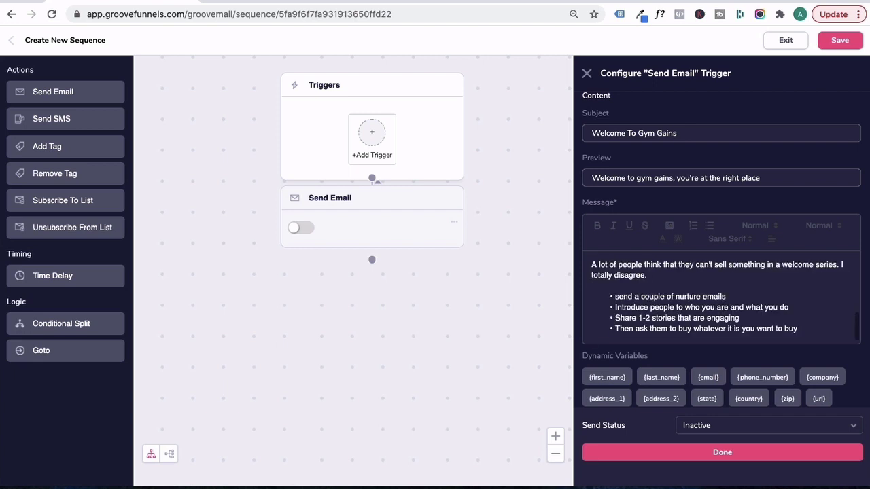
scroll(697, 282, up, 5)
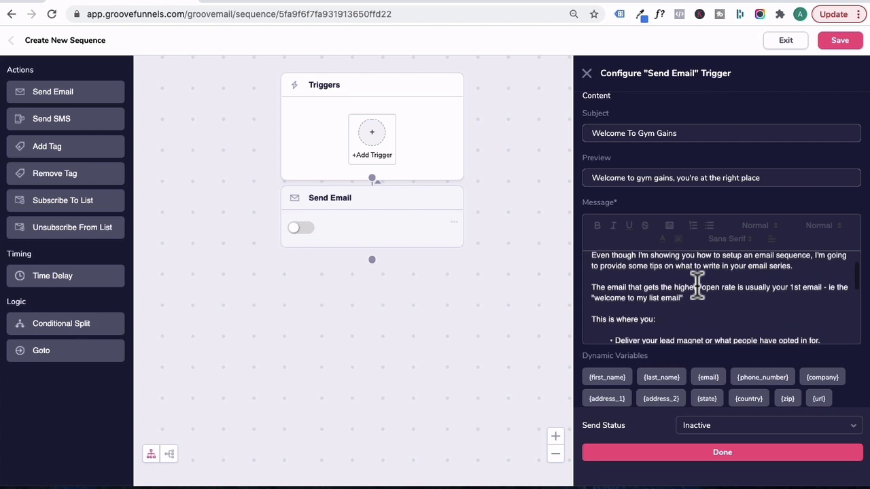
scroll(697, 282, up, 2)
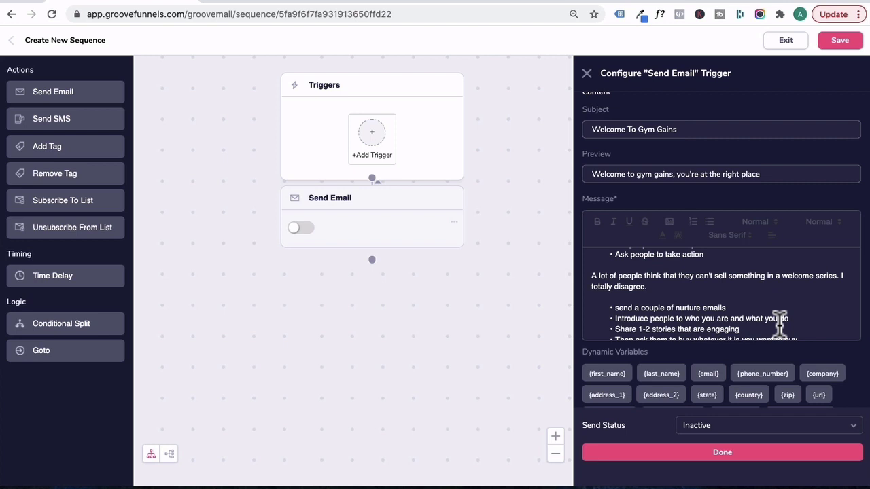
Step: Set Email 1's Send Status to Active and save the step
scroll(780, 325, down, 2)
scroll(788, 367, down, 1)
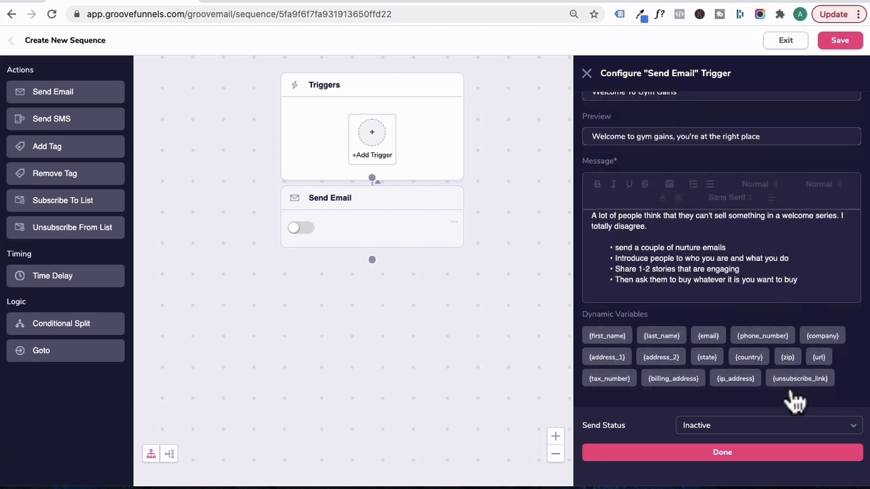
click(729, 420)
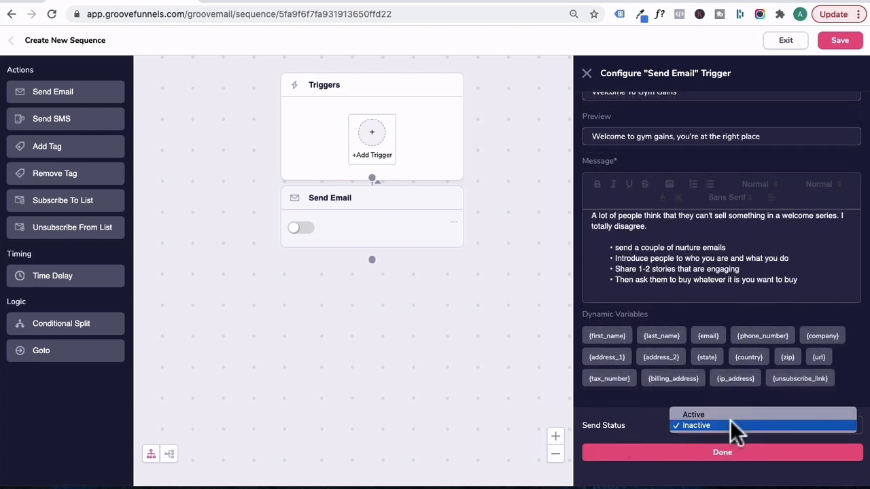
click(711, 409)
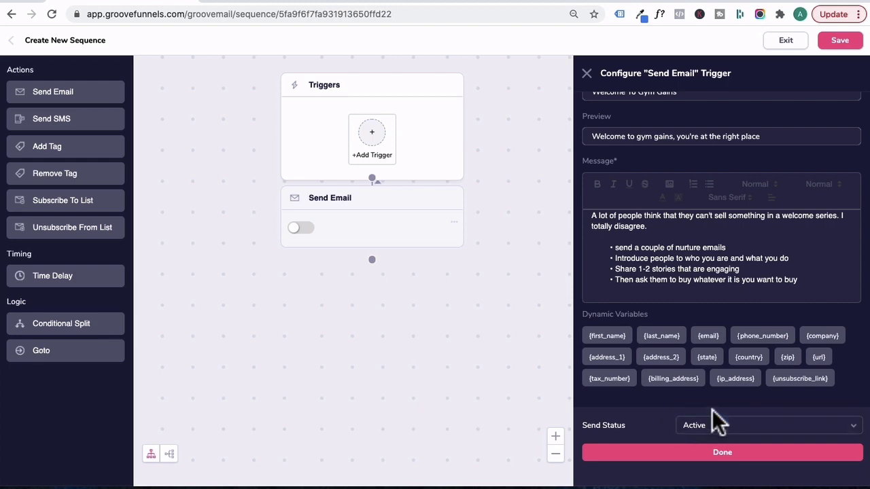
click(713, 454)
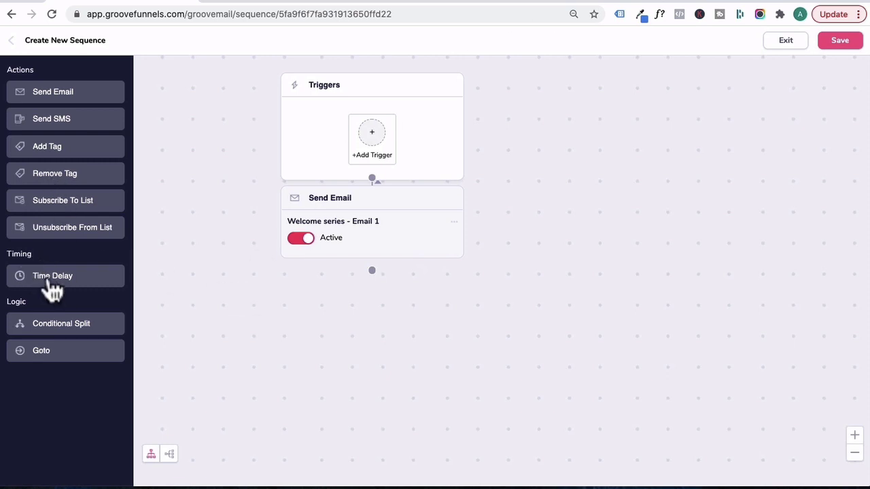
Step: Add a Time Delay after Email 1 waiting 1 day and 0 hours
drag(50, 277, 356, 318)
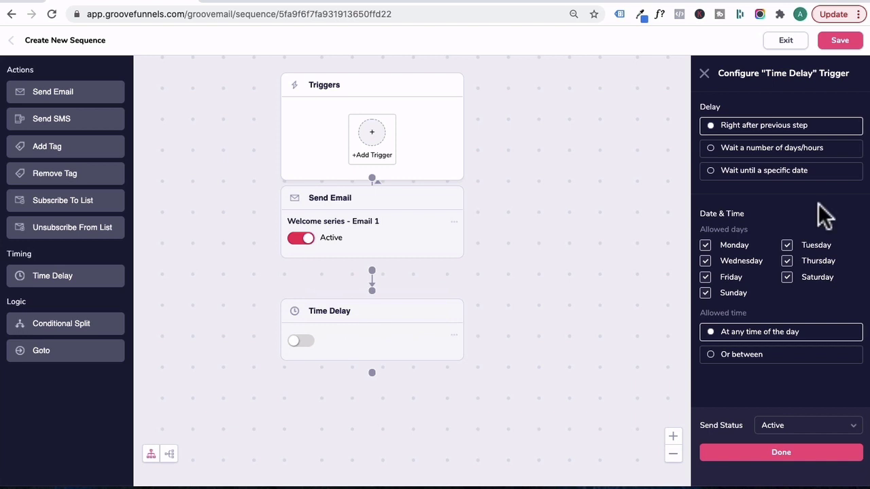
click(748, 147)
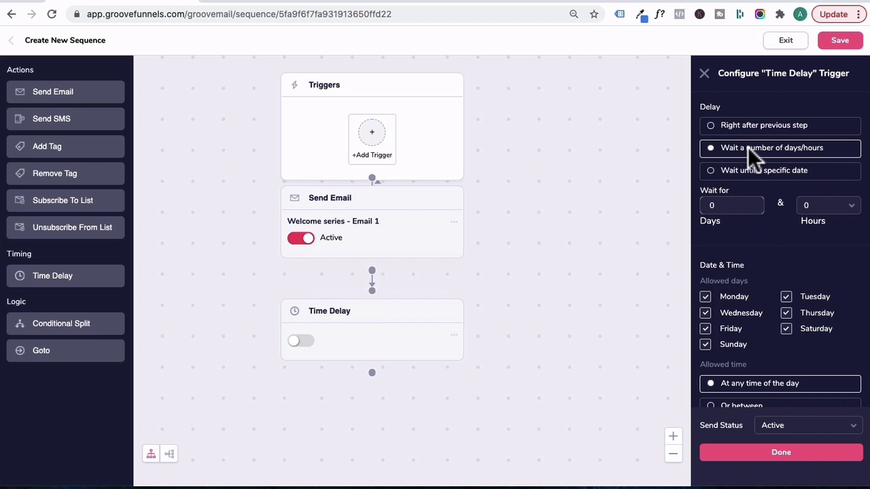
double_click(728, 205)
text(1)
click(832, 208)
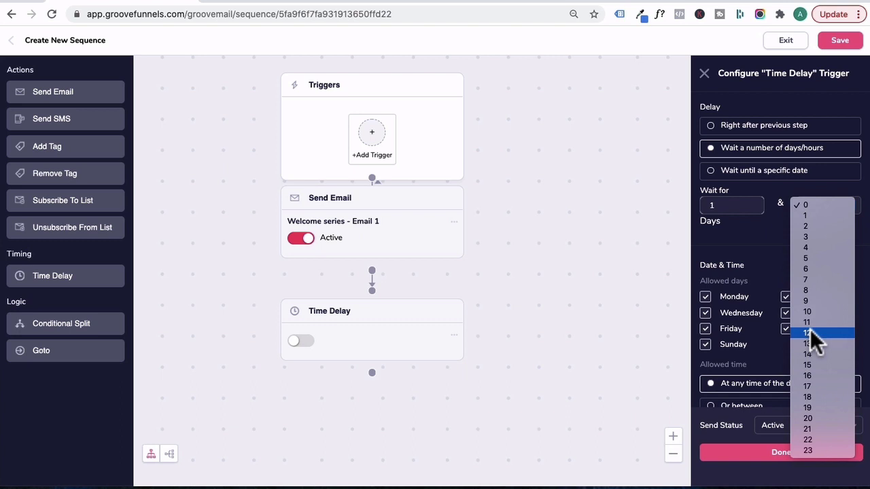
click(746, 260)
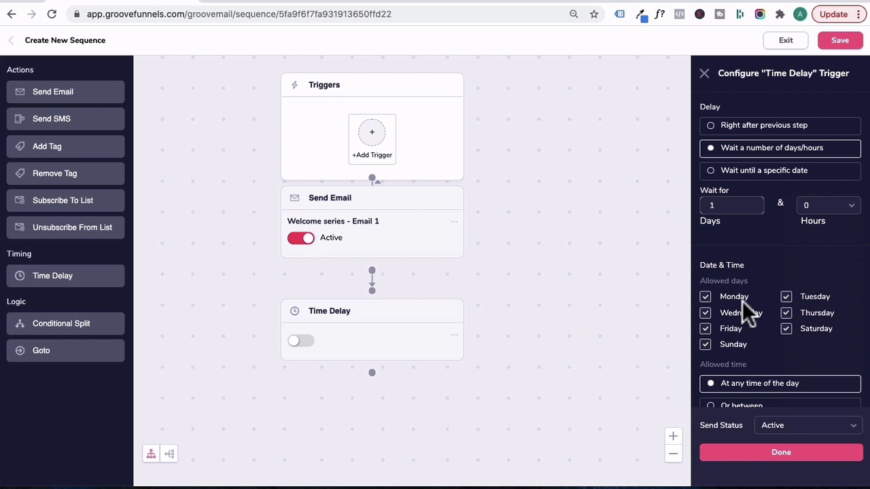
scroll(742, 303, down, 1)
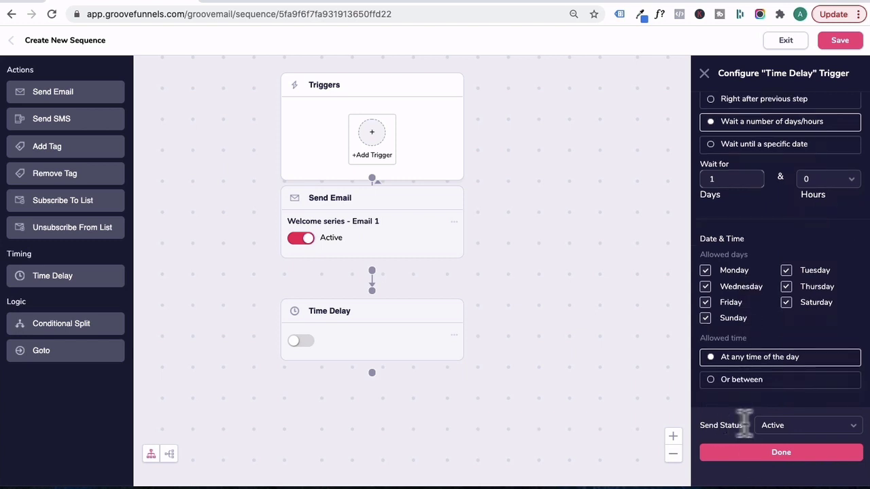
click(778, 455)
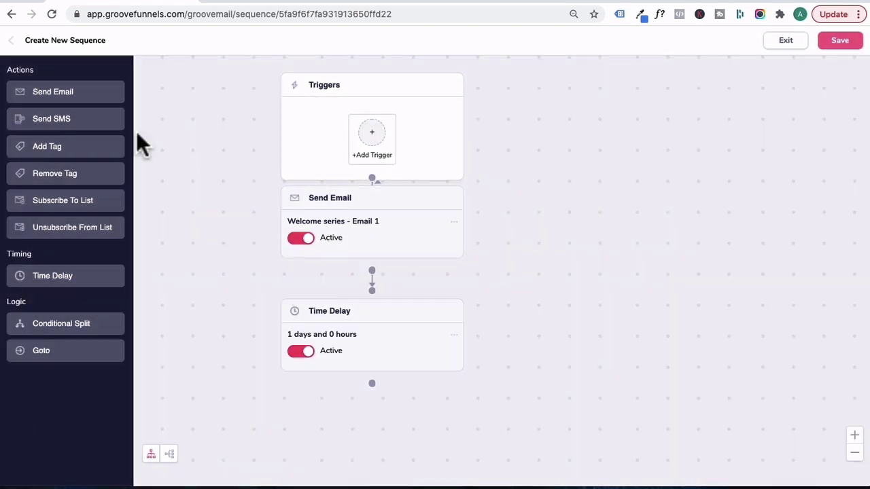
Step: Add 'Welcome series - Email 2' with subject and preview 'What if you could solve this problem?'
drag(74, 97, 378, 420)
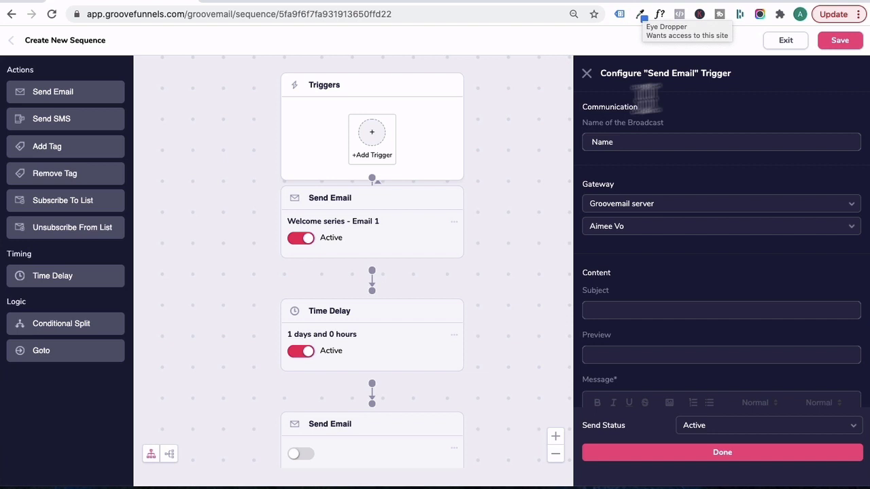
click(683, 141)
text(Welcome series - Email 2)
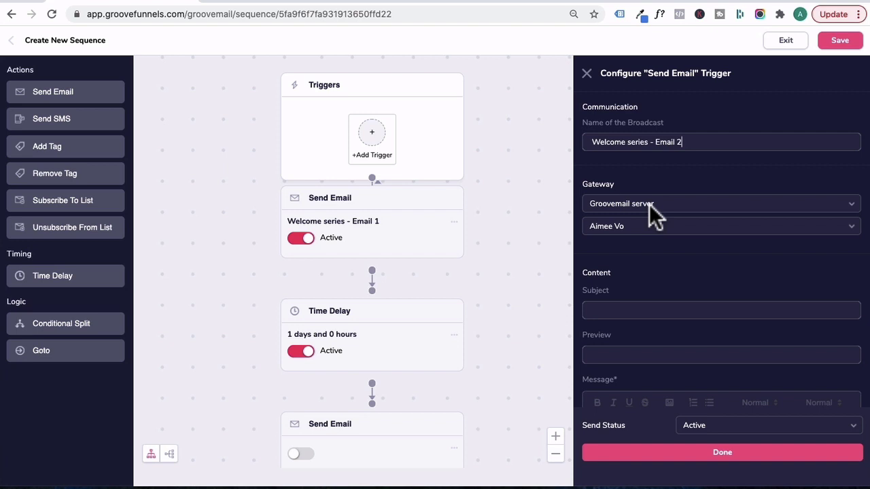
scroll(651, 294, down, 3)
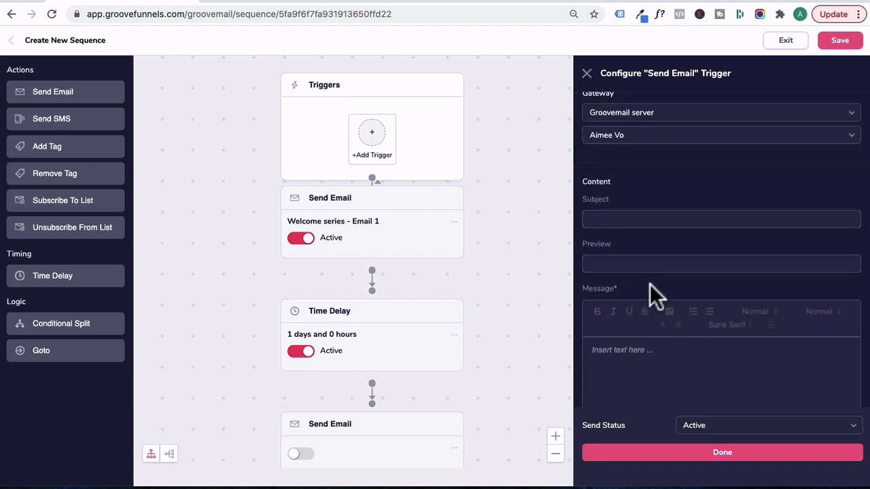
click(607, 198)
text(What if you could solve this problem?)
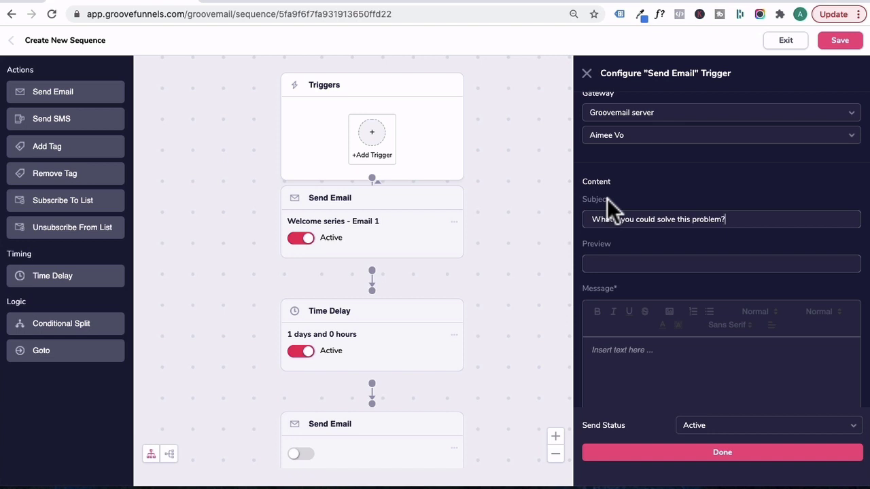
click(636, 267)
text(What if you could solve this problem?)
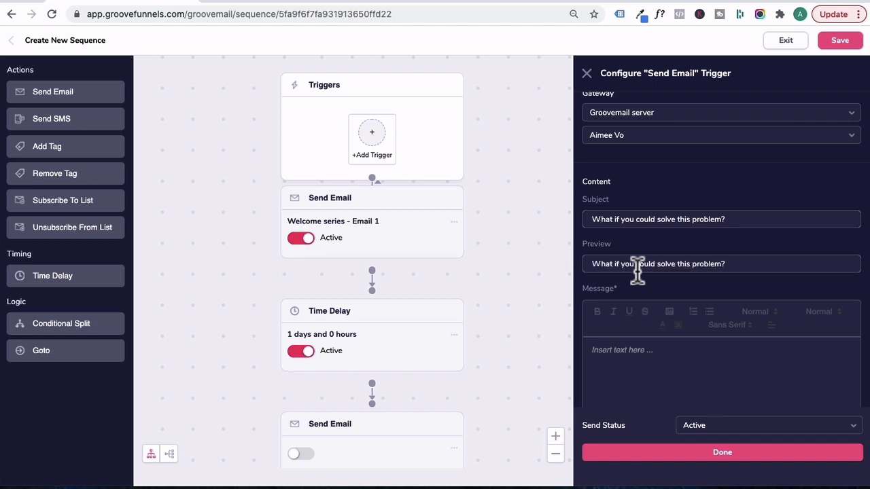
Step: Fill in Email 2's message body with the pasted text and save the step
click(625, 354)
scroll(617, 359, down, 2)
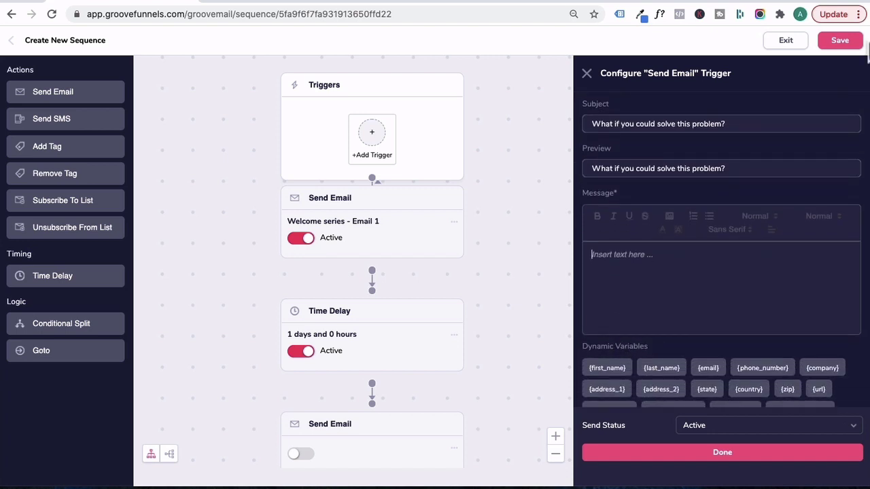
text(Hey)
click(615, 372)
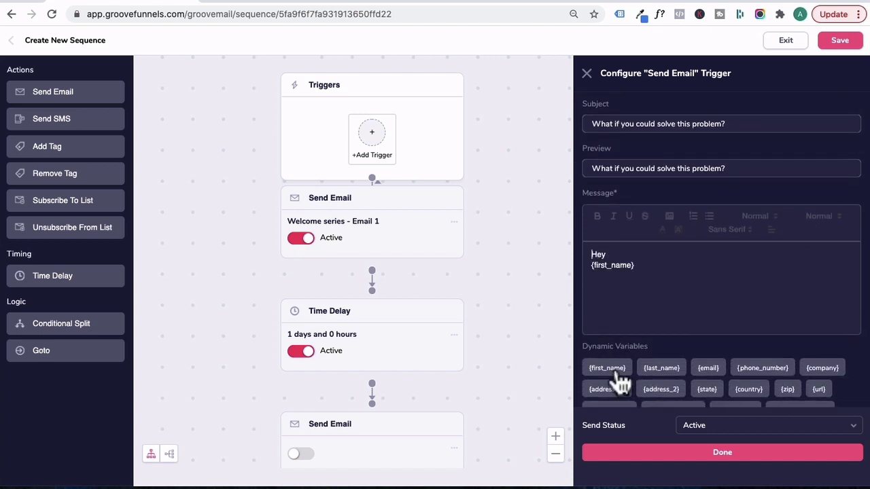
key(super+a)
key(super+v)
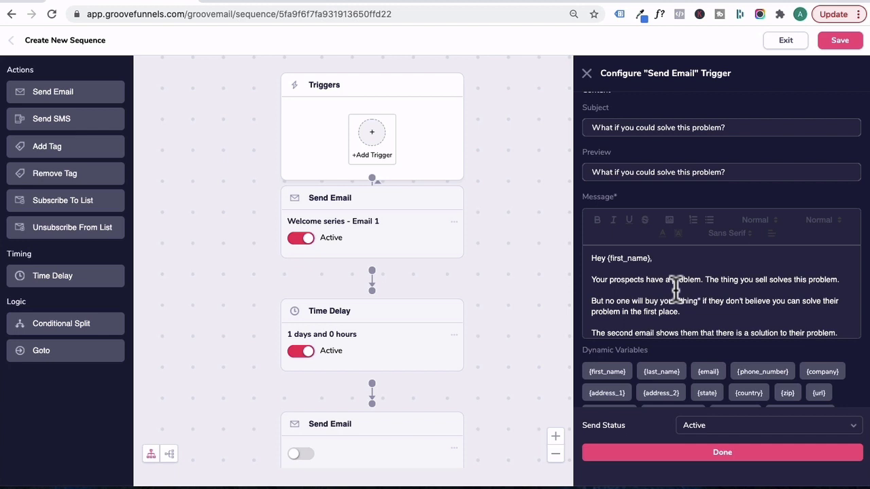
scroll(675, 289, down, 1)
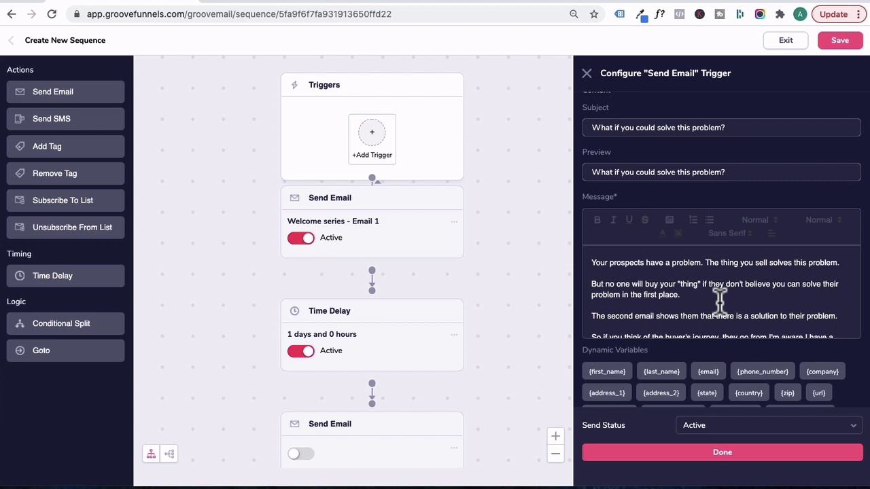
scroll(719, 299, down, 2)
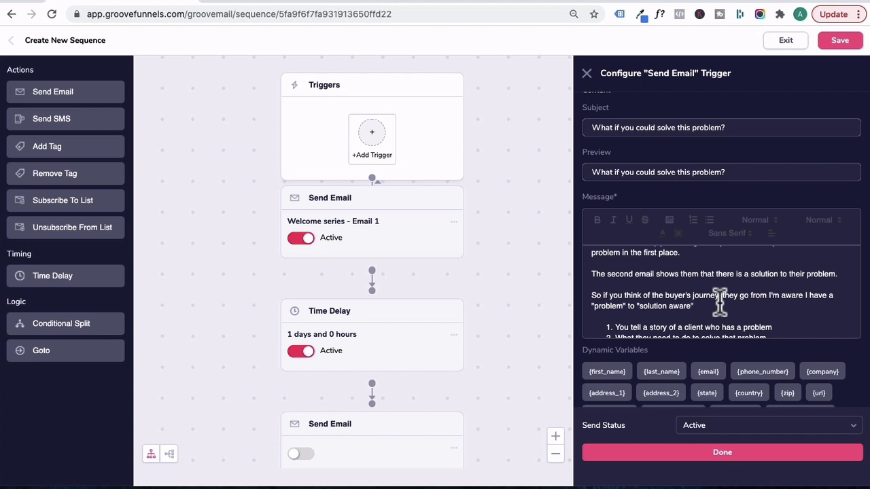
scroll(719, 299, down, 1)
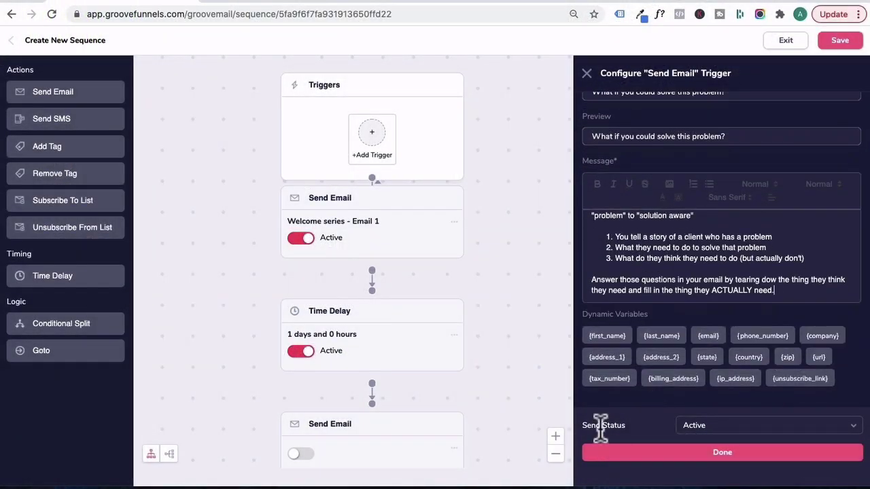
click(704, 457)
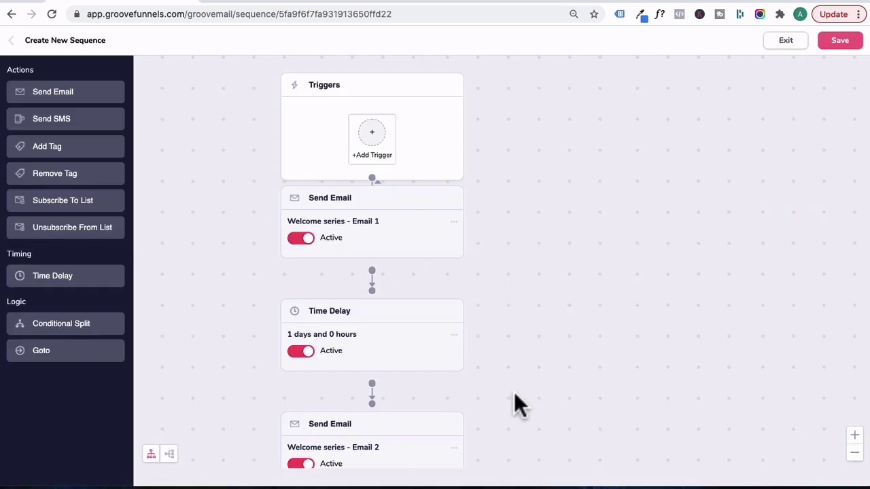
Step: Add a 1-day Time Delay below 'Welcome series - Email 2'
drag(514, 392, 509, 168)
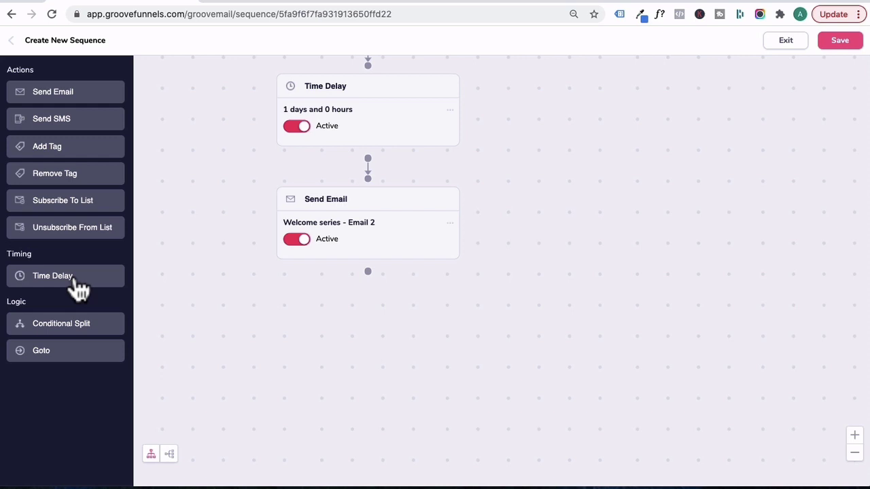
drag(74, 285, 368, 330)
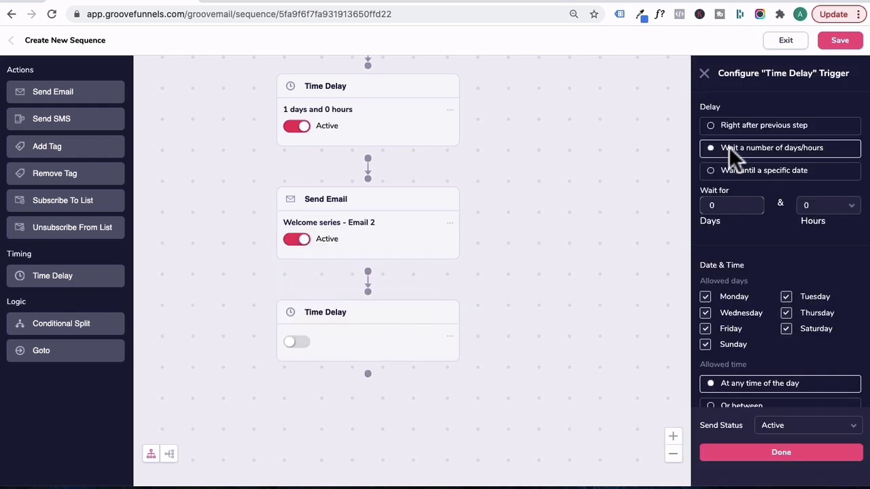
click(722, 205)
key(BackSpace)
text(1)
scroll(772, 334, down, 1)
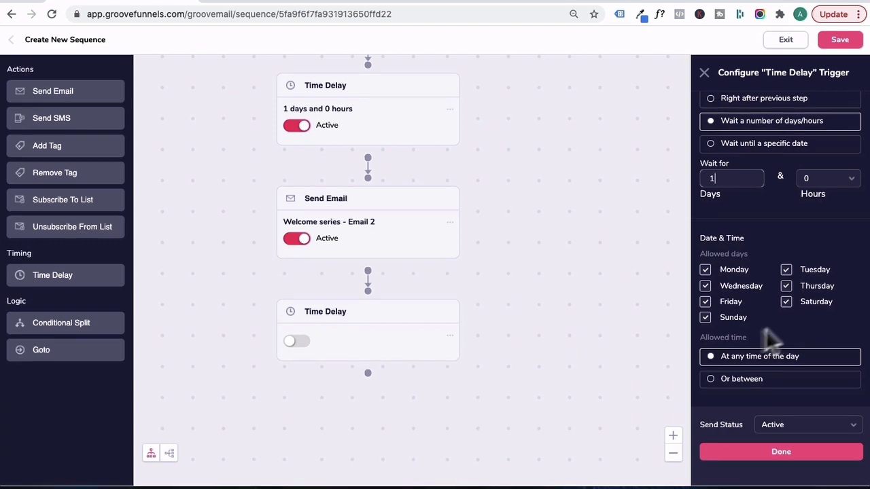
click(775, 454)
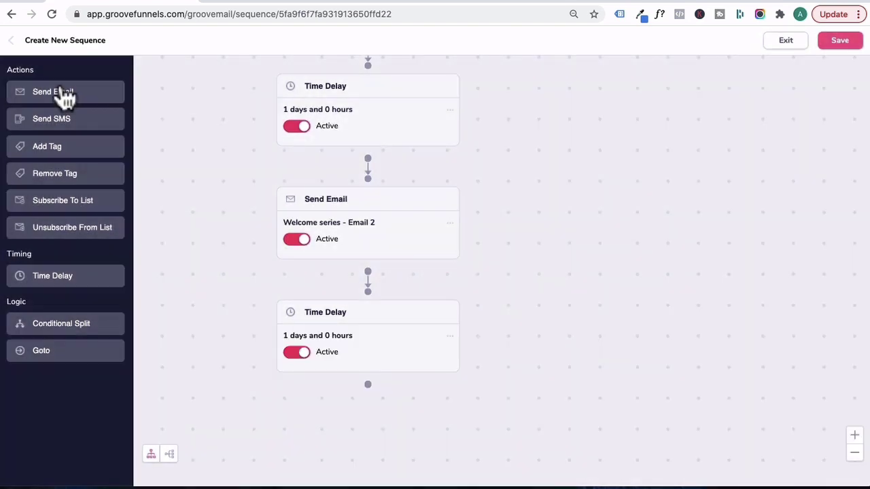
Step: Add a third email with subject 'It's not your fault' and preview 'It's really not your fault'
drag(64, 84, 361, 427)
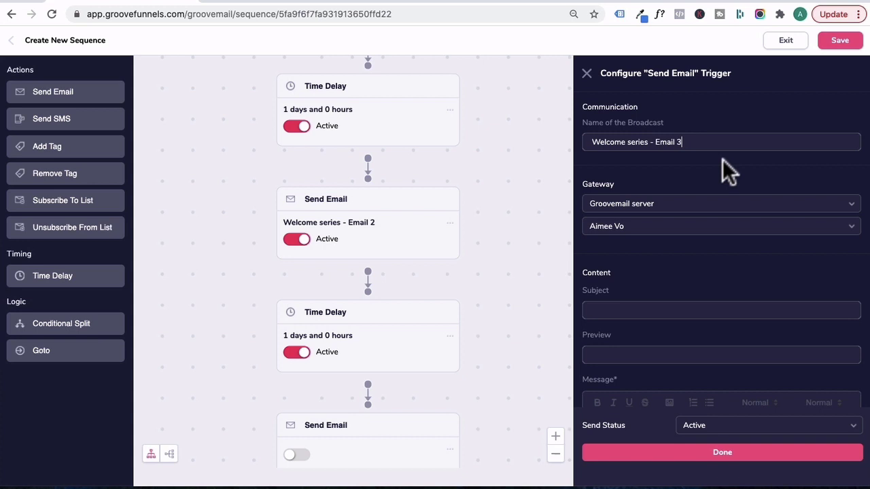
scroll(669, 297, down, 5)
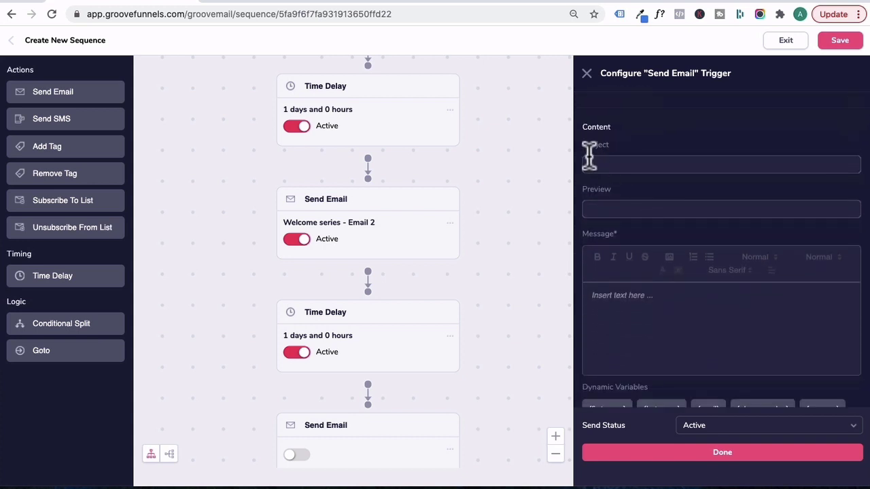
click(589, 164)
text(It's not your fault)
click(607, 209)
text(It's really not your fault)
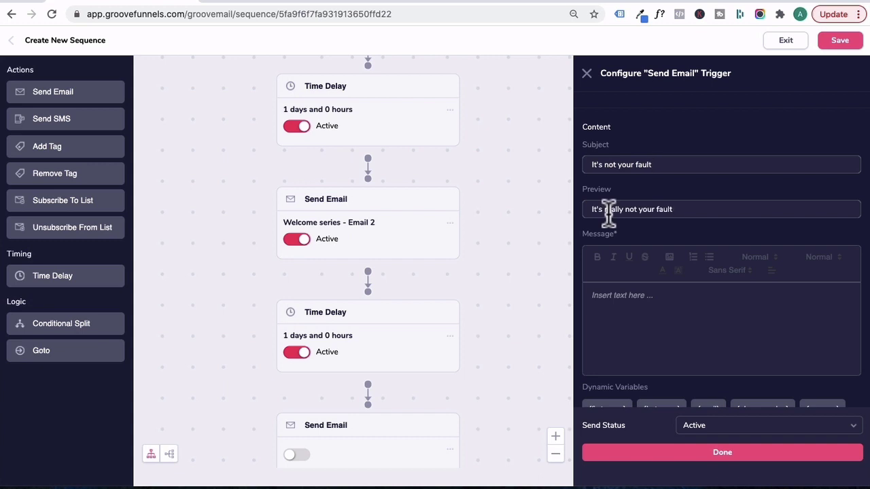
Step: Paste Email 3's full message body and save the step
click(647, 307)
key(ctrl+v)
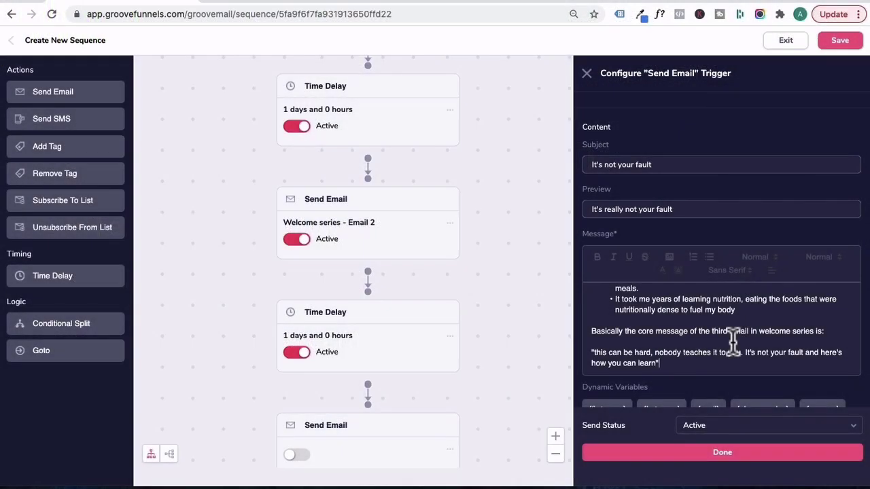
scroll(627, 403, down, 1)
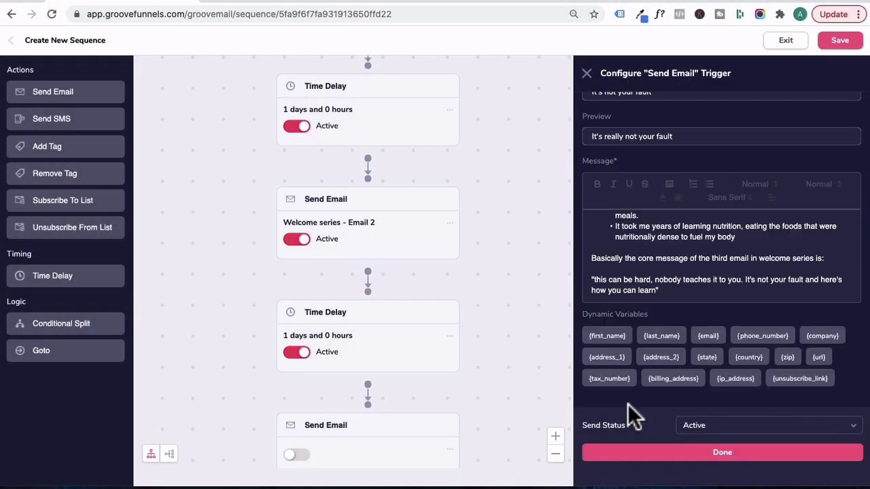
click(701, 461)
Step: Add a 1-day Time Delay below Email 3, then drop in a fourth Send Email step
scroll(488, 253, down, 3)
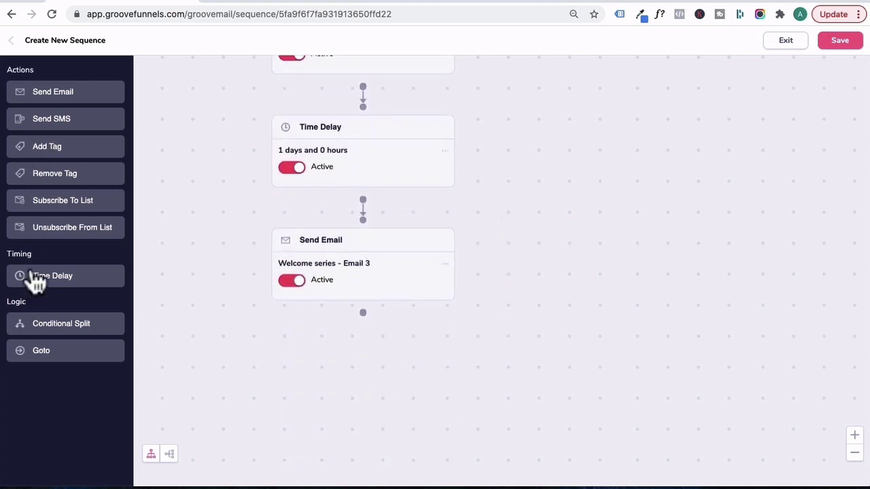
drag(32, 275, 330, 361)
double_click(729, 203)
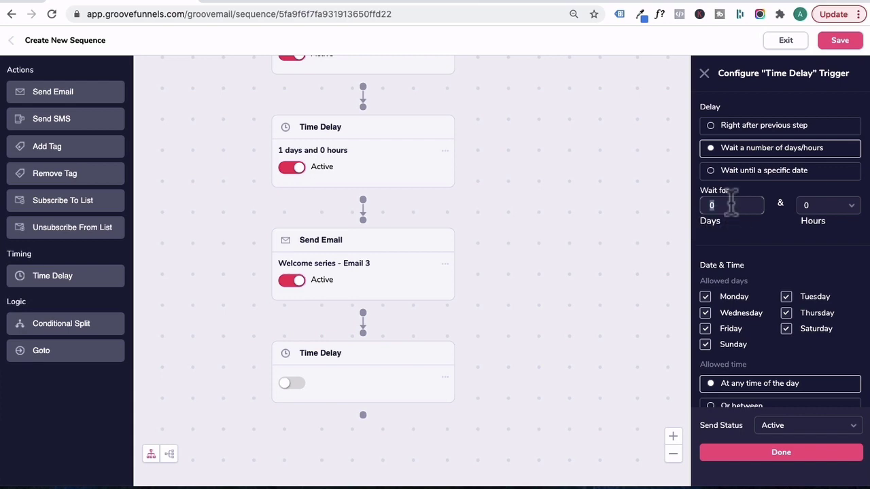
text(1)
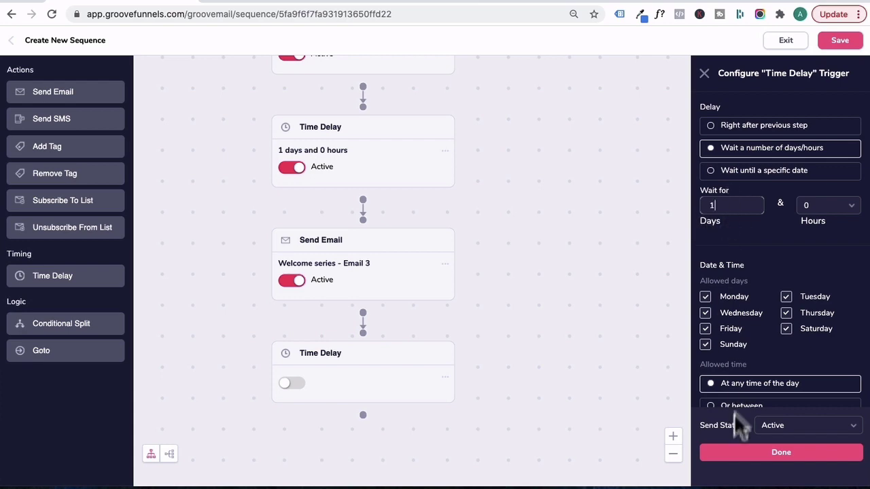
click(770, 455)
drag(72, 101, 347, 474)
Step: Name it 'Welcome series - Email 4', subject 'Five benefits', preview 'Here's 5 benefits to your problem', and save
click(607, 142)
text(Welcome series - Email 4)
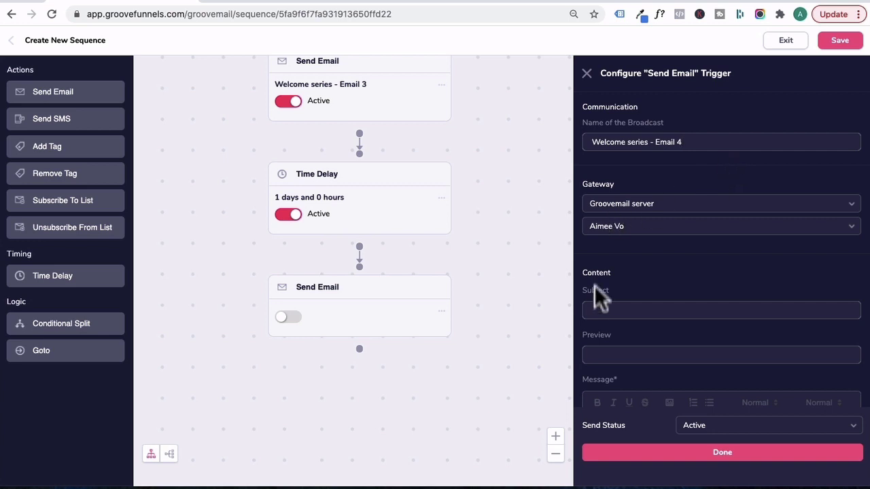
scroll(596, 298, down, 2)
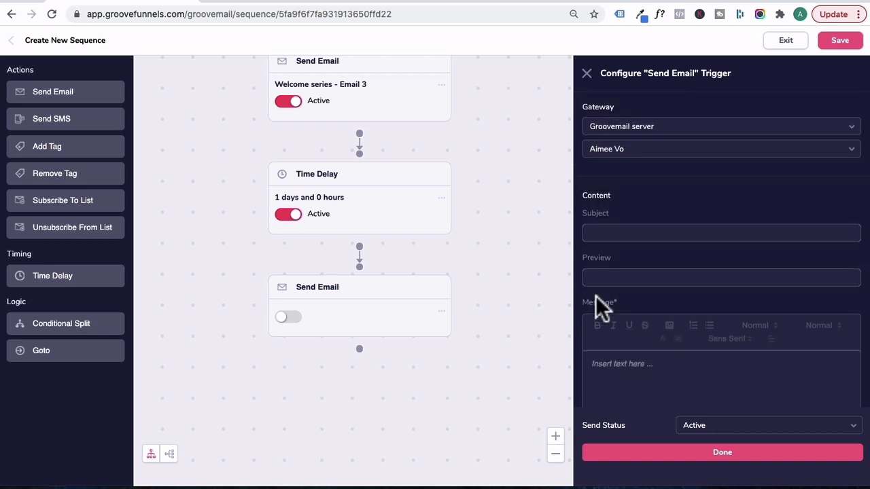
scroll(598, 305, down, 2)
click(635, 170)
text(Five benefit)
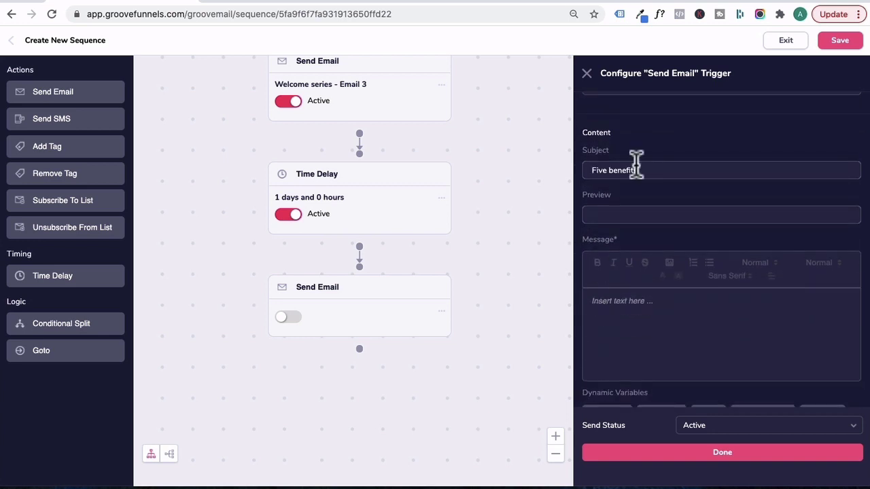
text(s)
click(611, 214)
text(Here's 5 benefits to your problem)
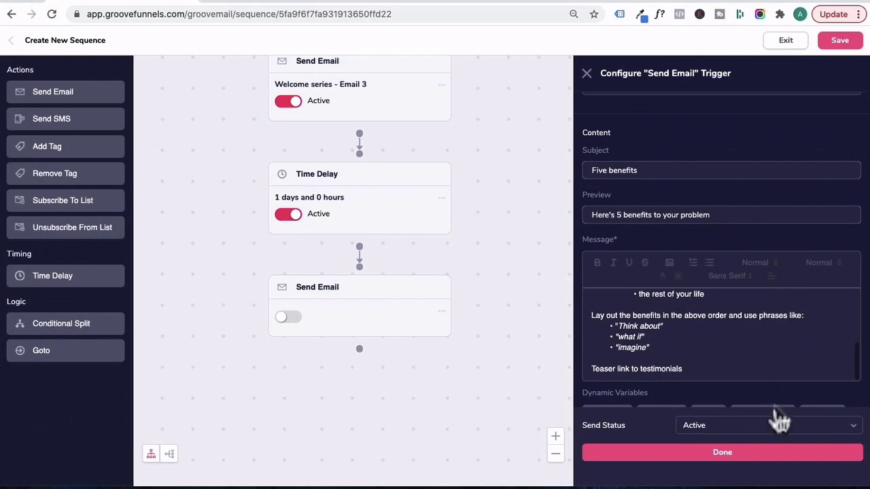
click(731, 454)
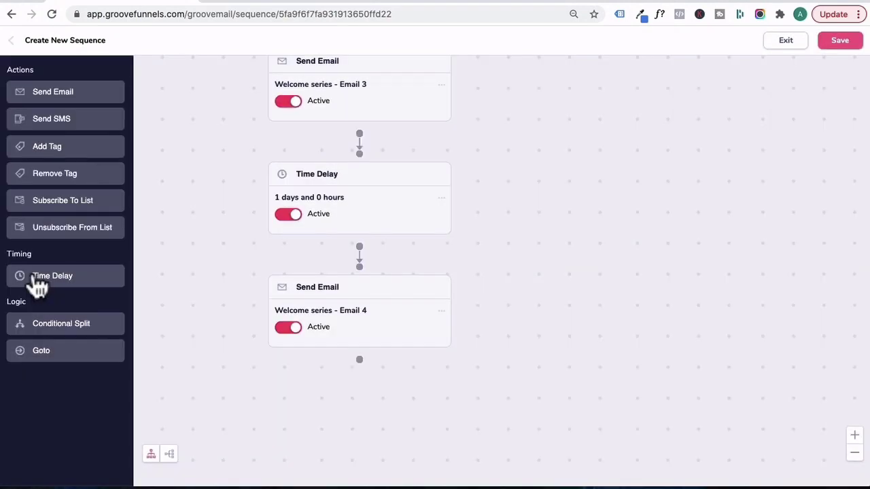
Step: Add a time delay of 0 days and 12 hours after Welcome series - Email 4 and confirm it
drag(39, 285, 338, 399)
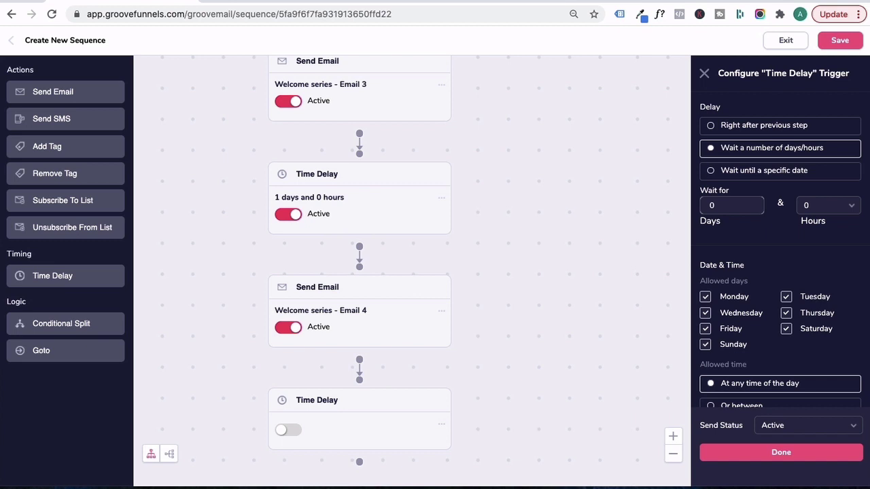
click(827, 205)
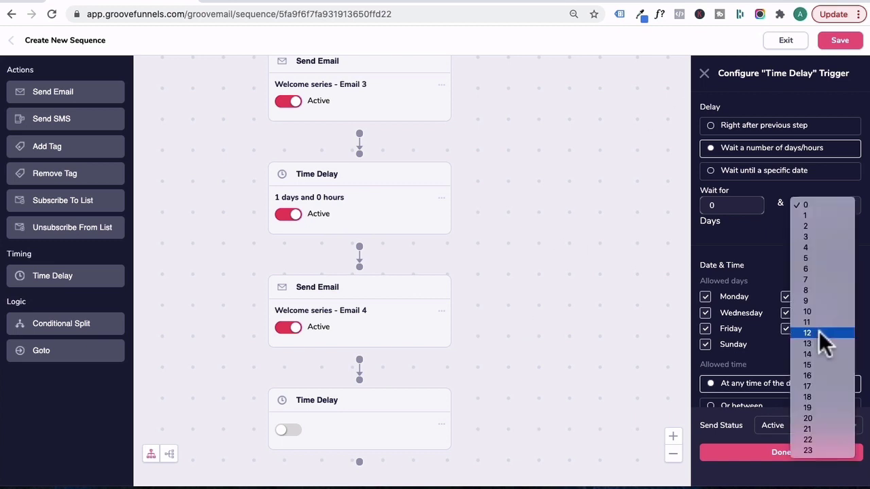
click(818, 331)
scroll(758, 386, down, 1)
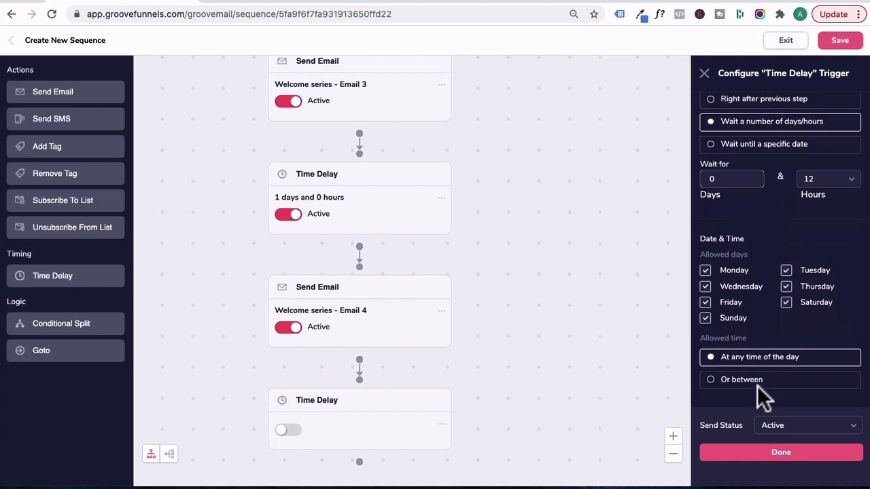
click(787, 455)
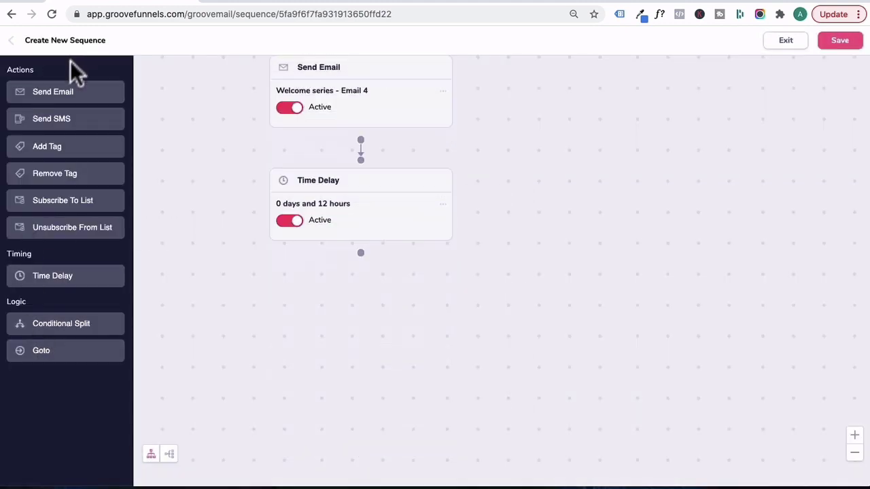
Step: Add a send-email step named 'Welcome series - Email 5' with subject 'Urgency (time to sell)'
drag(45, 99, 340, 316)
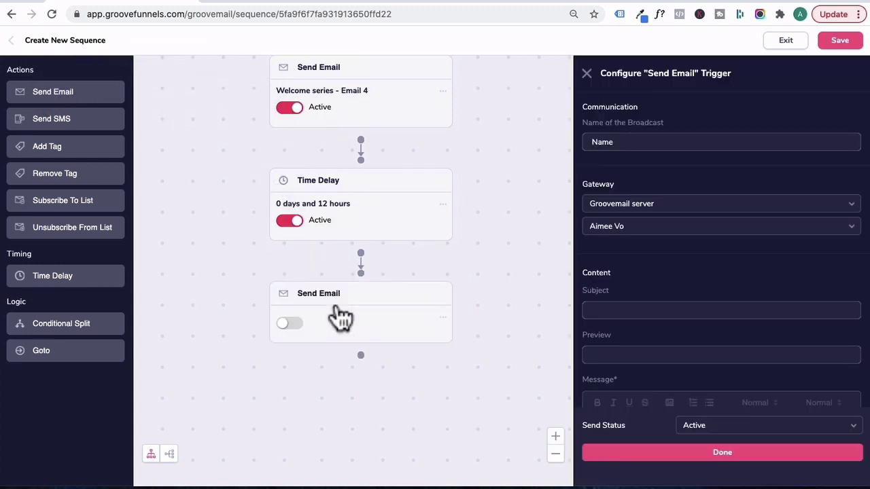
click(596, 142)
text(Welcome series - Email 5)
scroll(685, 190, down, 3)
click(685, 190)
text(Urgency (time to sell))
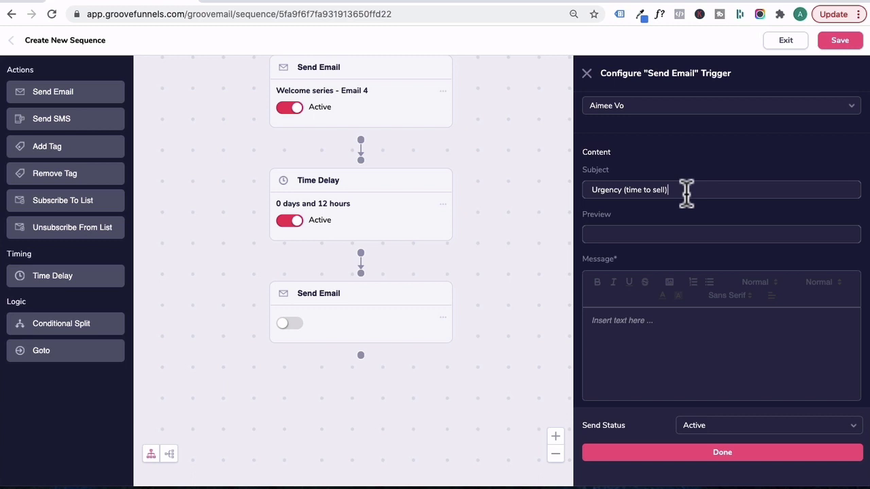
Step: Paste in the email's preview text and its multi-paragraph message body
click(594, 231)
text(you need to read this email)
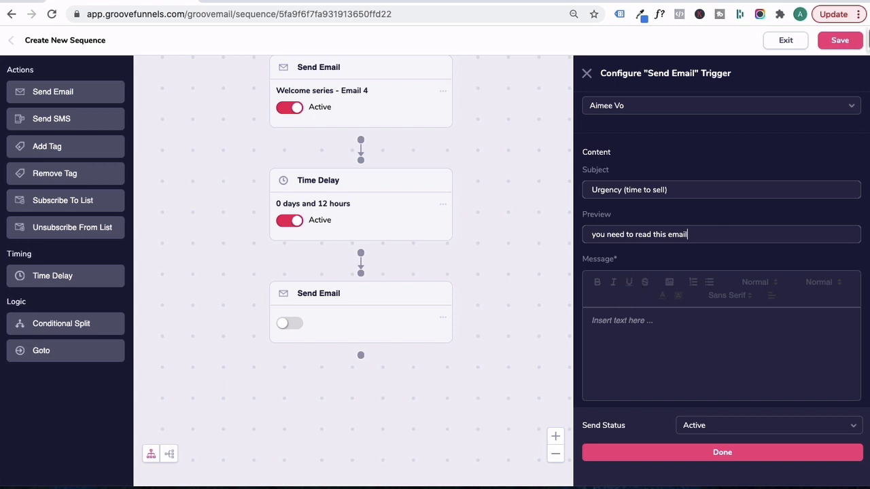
click(617, 333)
key(super+v)
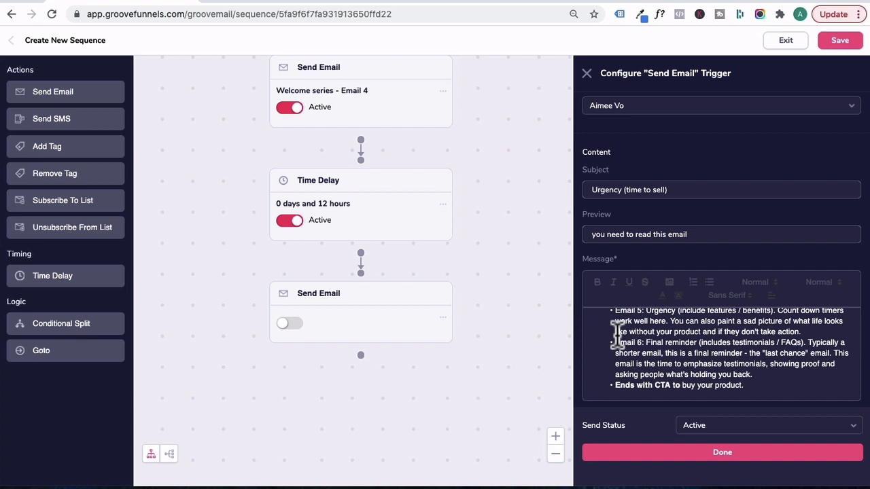
scroll(617, 332, up, 5)
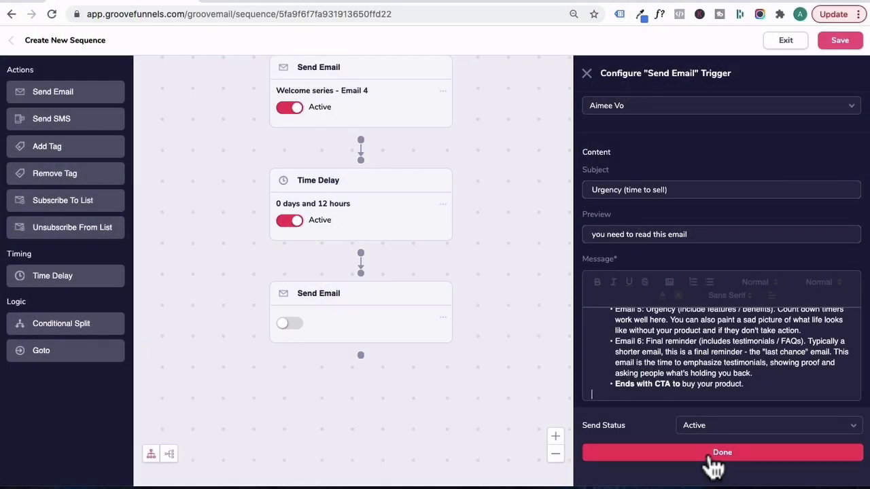
Step: Save the fifth email, then zoom out and pan to review the whole five-email sequence
click(710, 456)
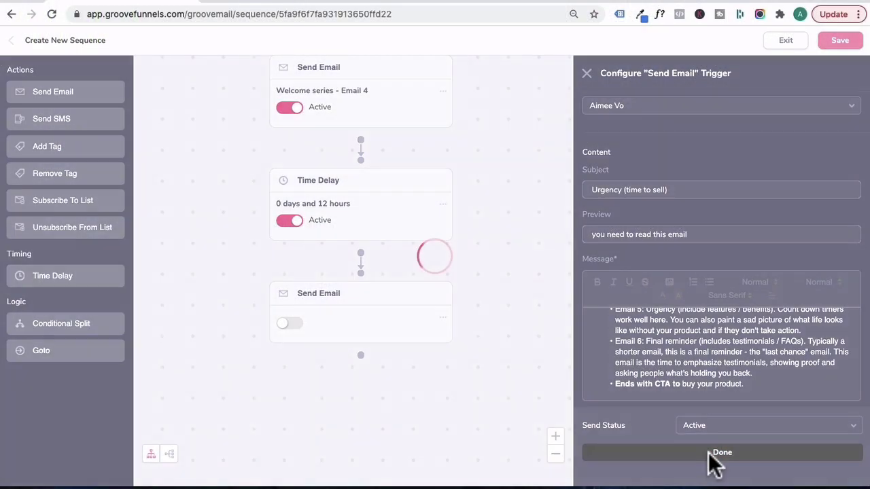
click(854, 452)
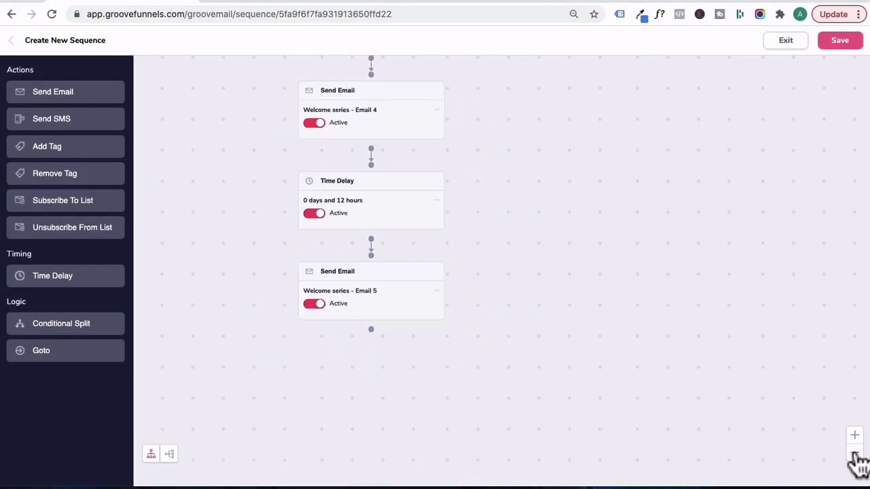
drag(612, 254, 608, 411)
scroll(606, 409, up, 6)
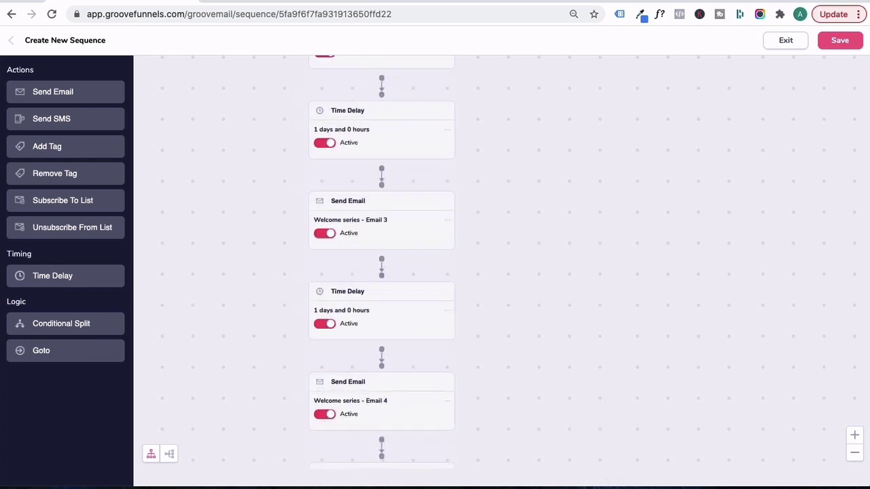
drag(593, 322, 593, 336)
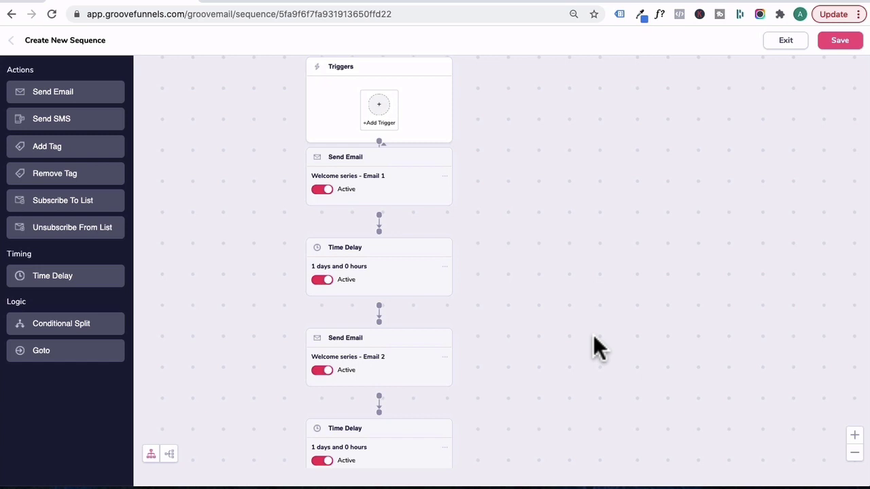
drag(593, 335, 554, 8)
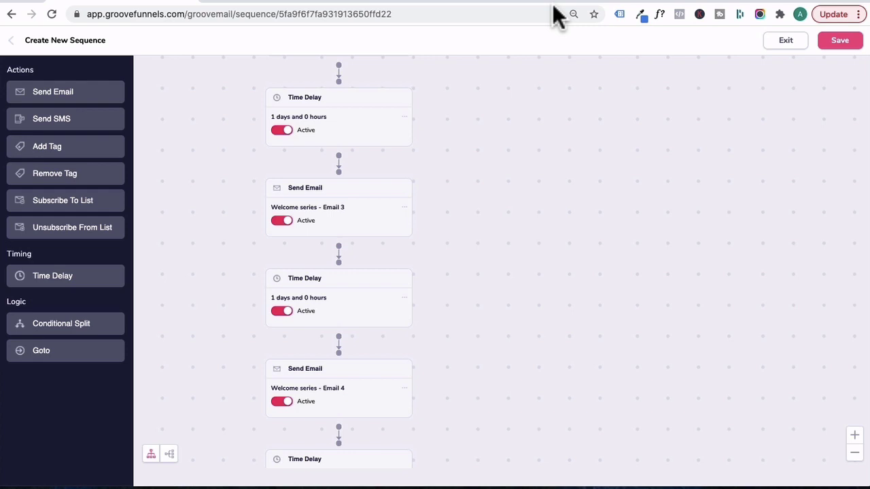
scroll(493, 183, down, 3)
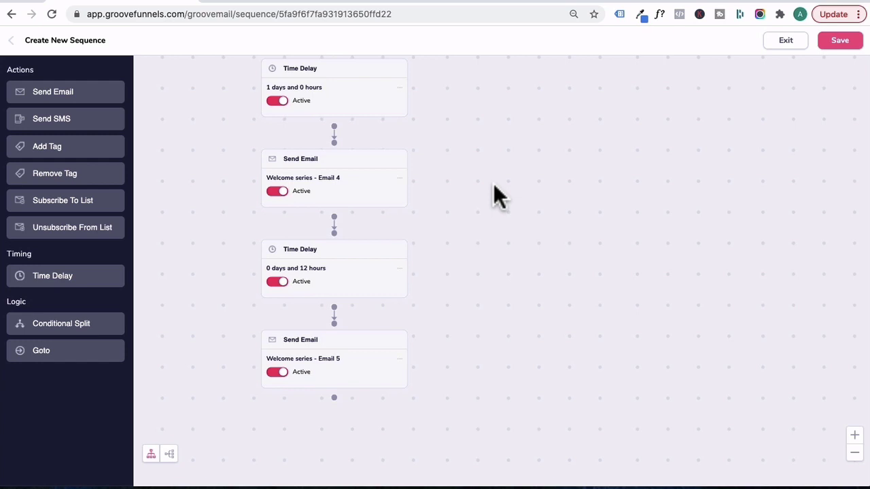
Step: Open the Email 5 step's settings for editing from its options menu
click(399, 358)
click(408, 370)
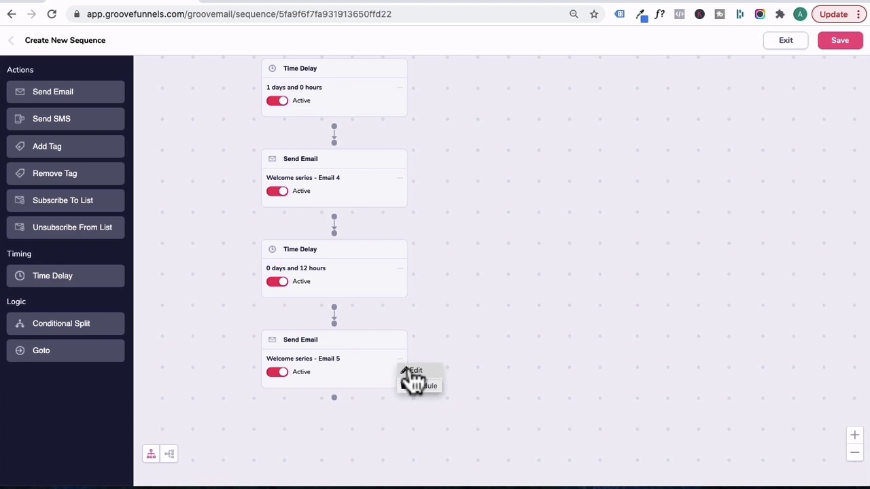
click(408, 370)
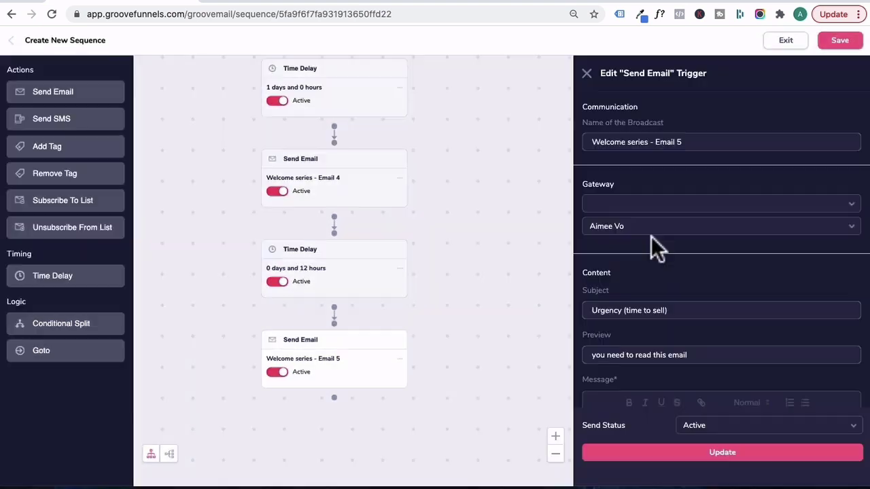
scroll(651, 236, down, 1)
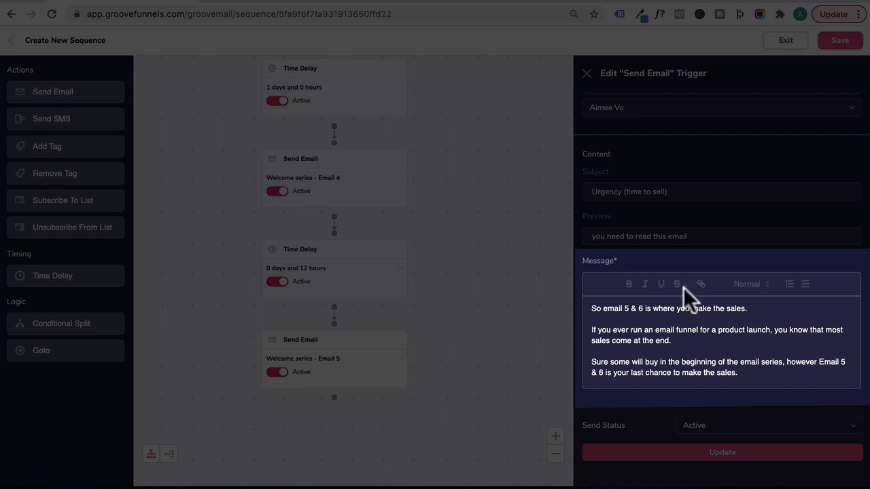
Step: Try strikethrough on the first message line and preview heading styles, leaving the text unchanged
key(shift+Home)
click(677, 284)
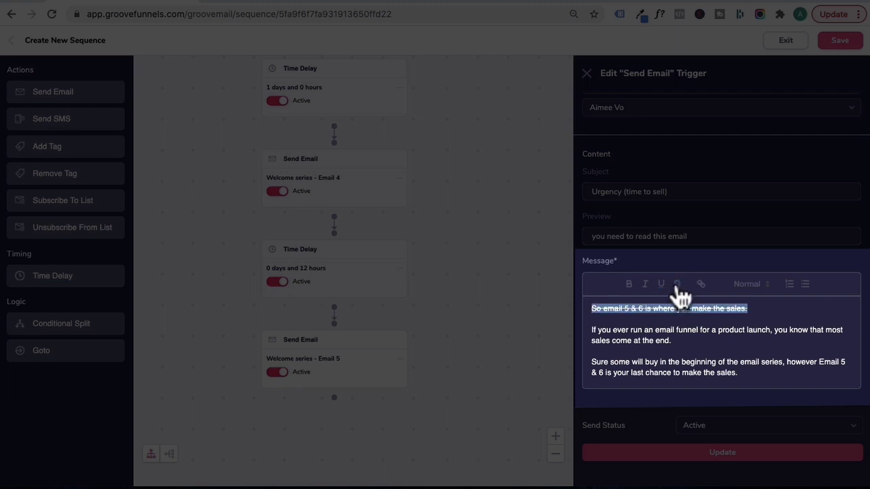
click(678, 288)
click(751, 290)
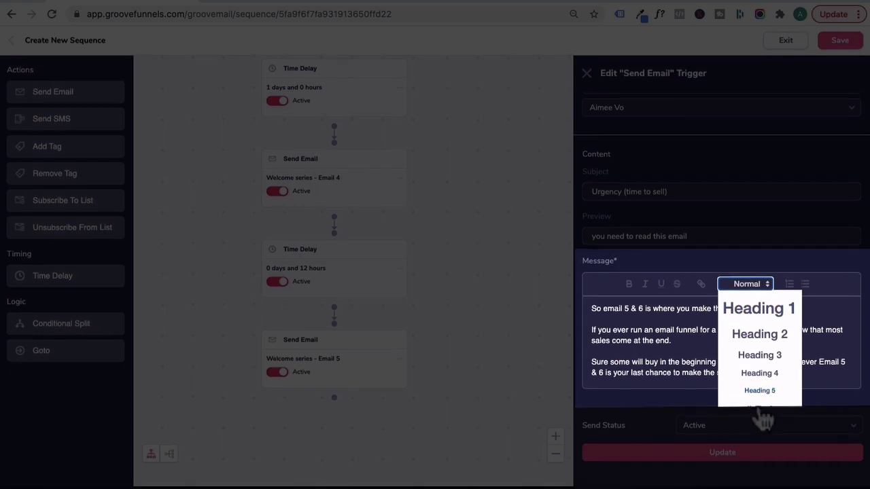
click(675, 354)
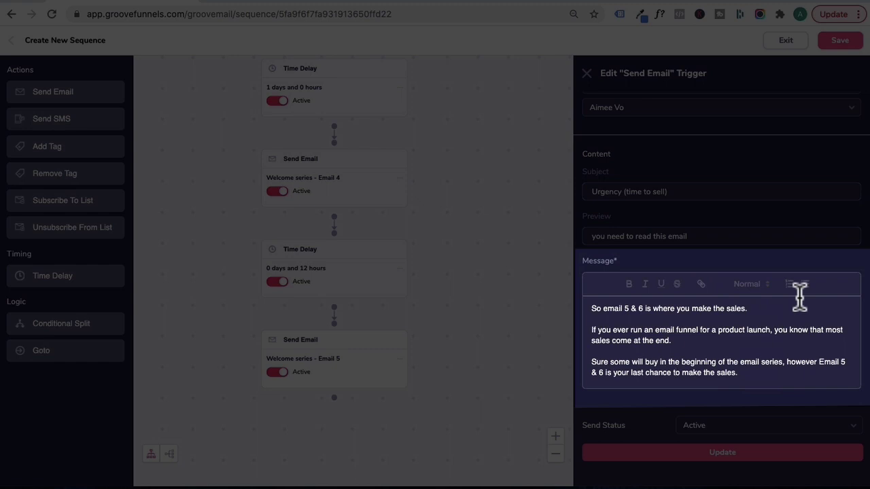
Step: Format the second paragraph as a bullet point and save the changes to Email 5
triple_click(683, 343)
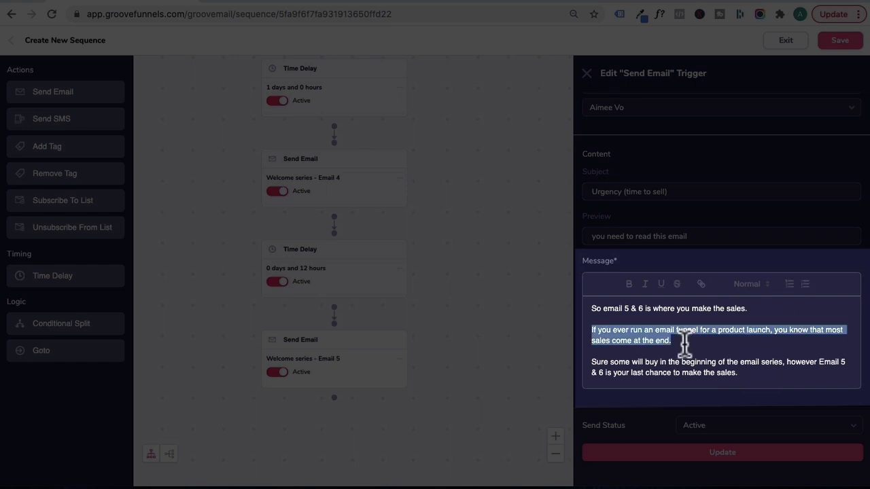
click(789, 285)
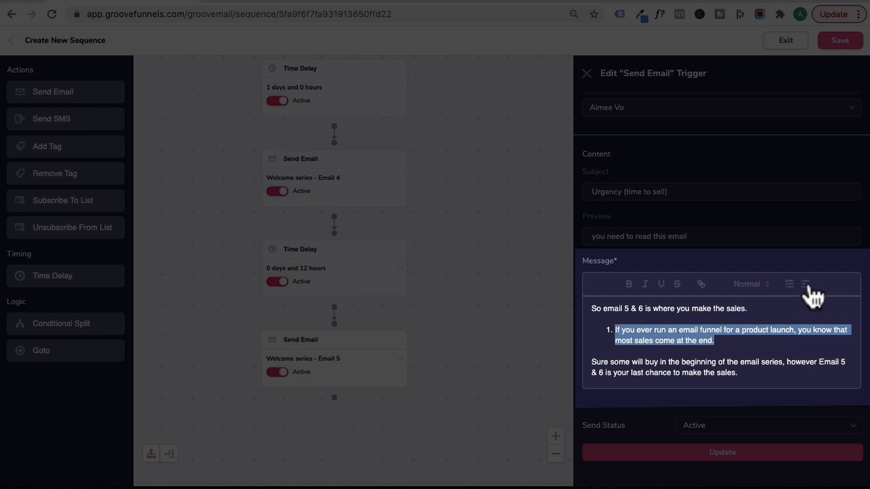
click(805, 284)
click(778, 357)
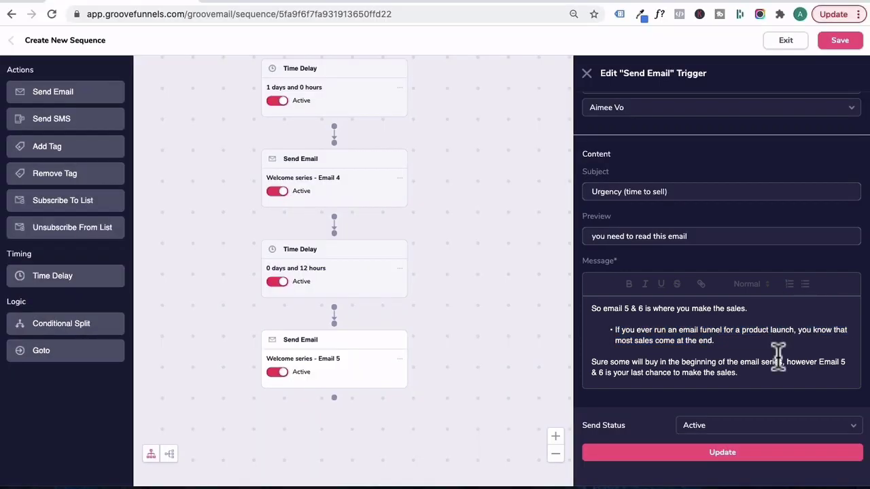
click(758, 452)
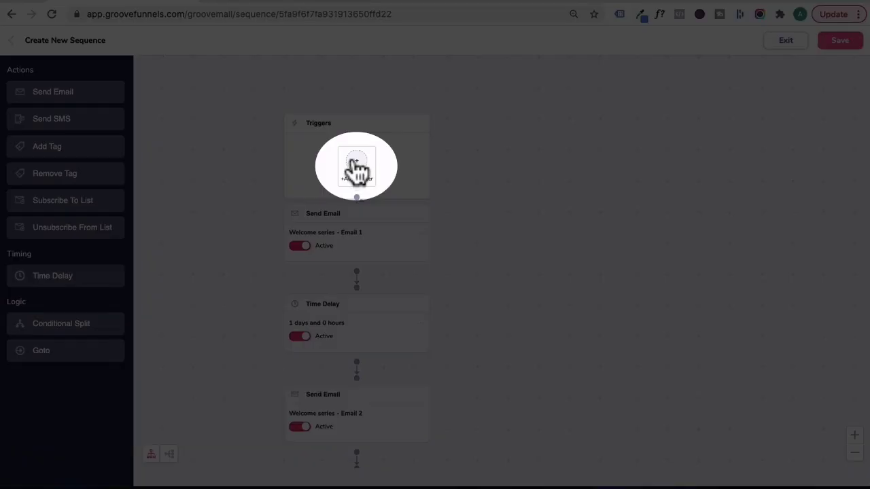
Step: Add a starting trigger for the Prospects tag Free Anabolic Meal Plan, then remove that condition
click(357, 166)
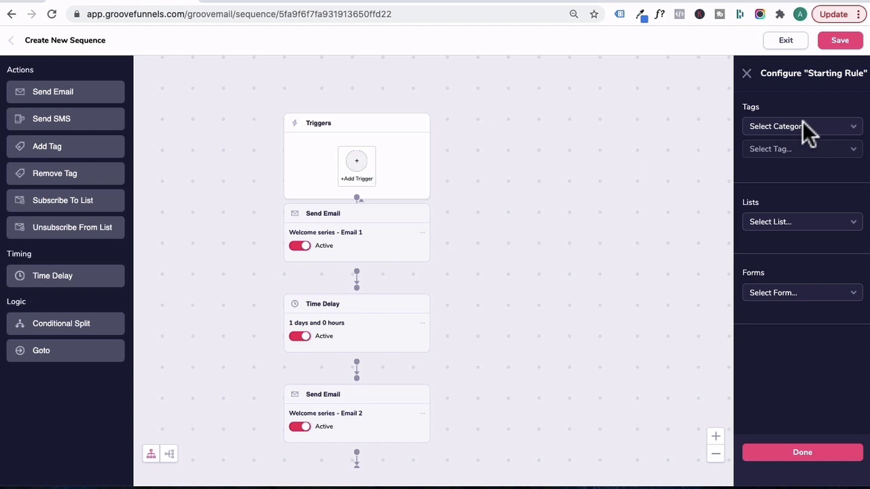
click(802, 127)
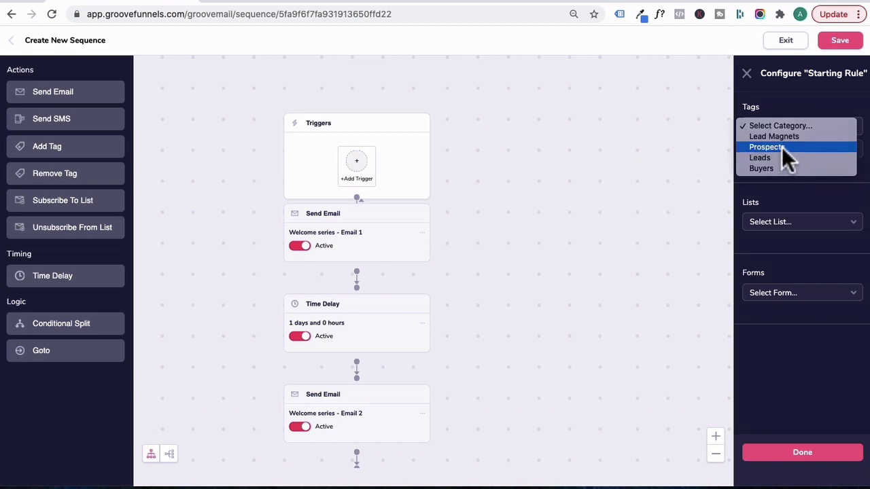
click(782, 147)
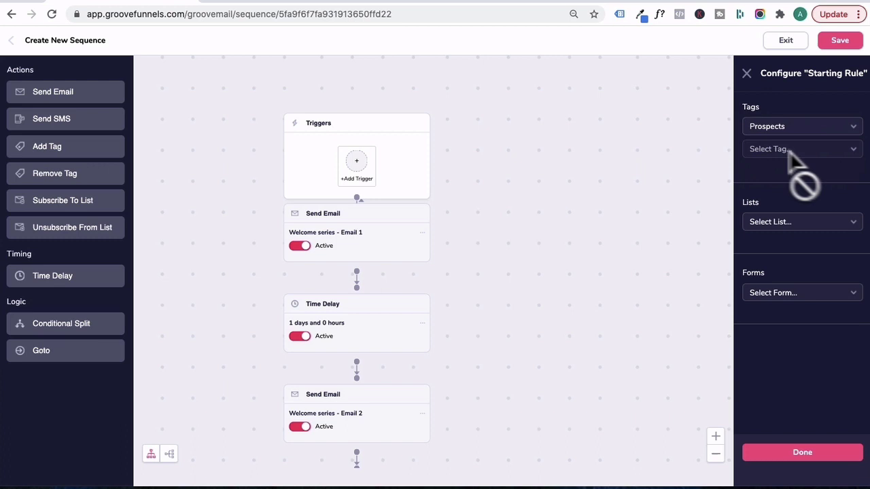
click(812, 148)
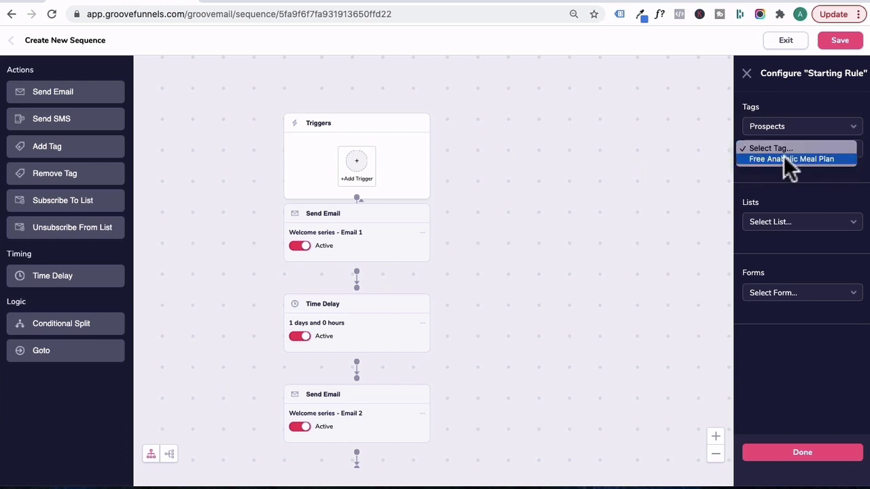
click(783, 157)
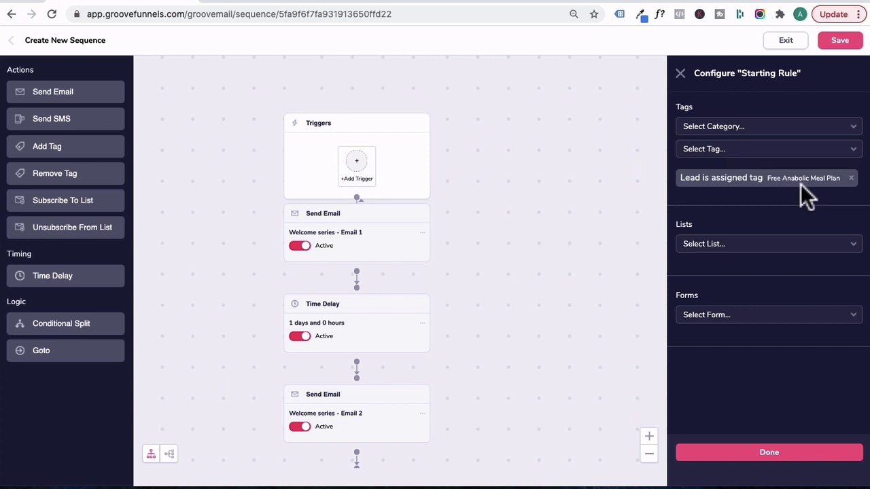
click(852, 179)
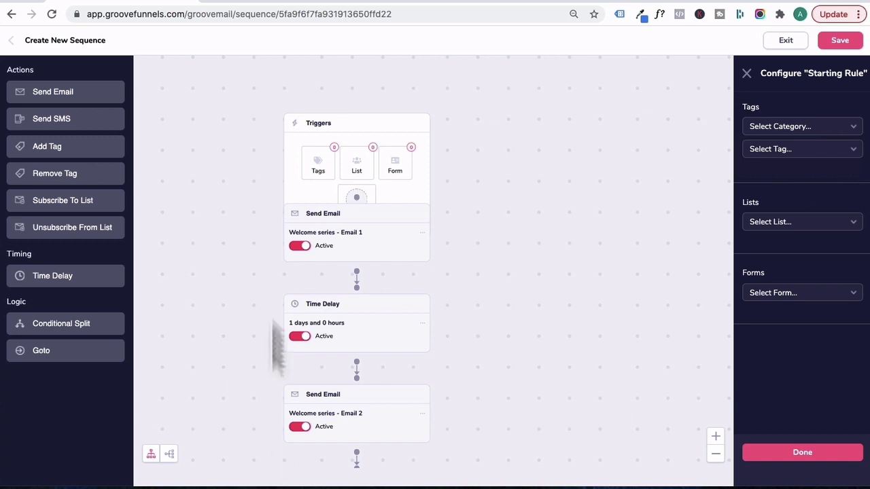
Step: Trigger the sequence on the Free Anabolic Meal Plan Form instead of Health Website List, then close the panel
click(808, 221)
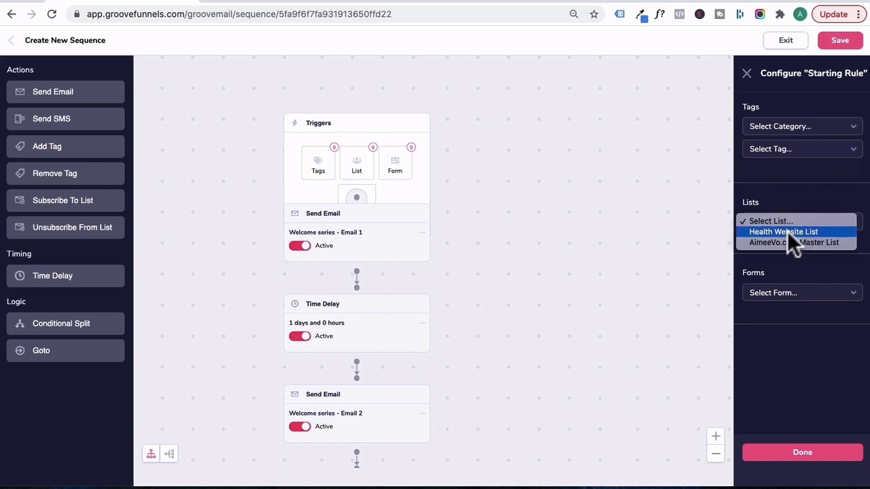
click(785, 231)
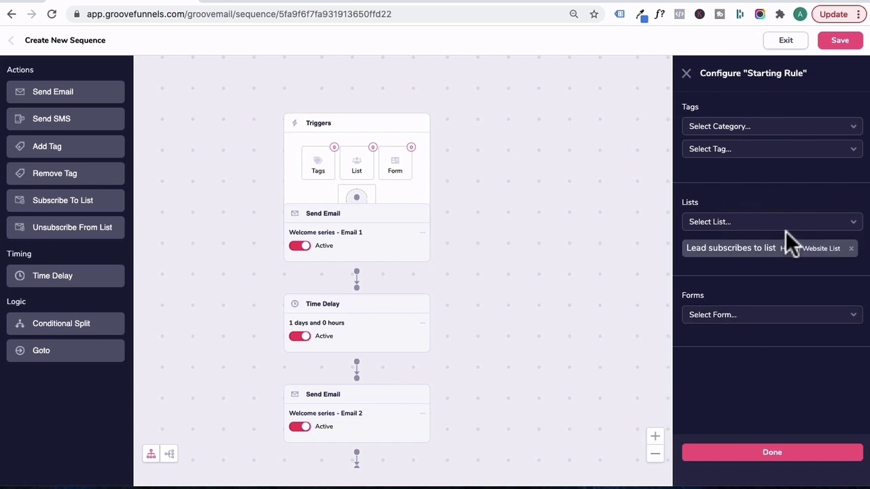
click(851, 250)
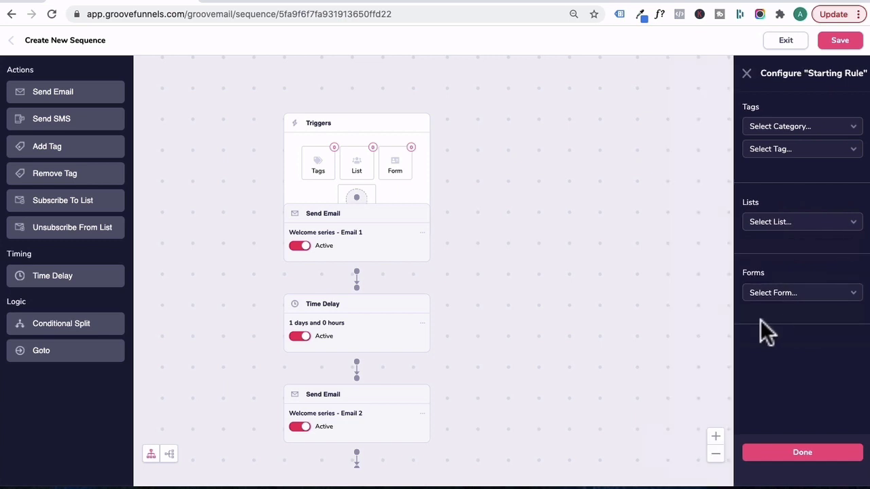
click(783, 289)
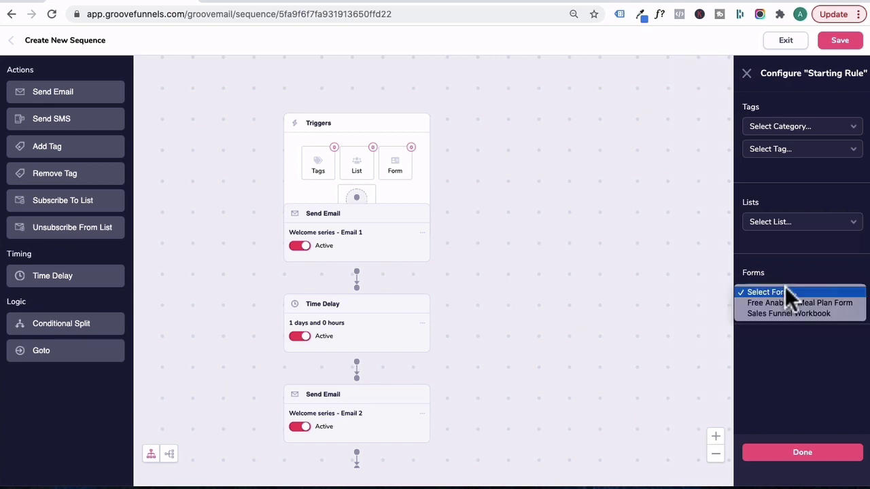
click(772, 302)
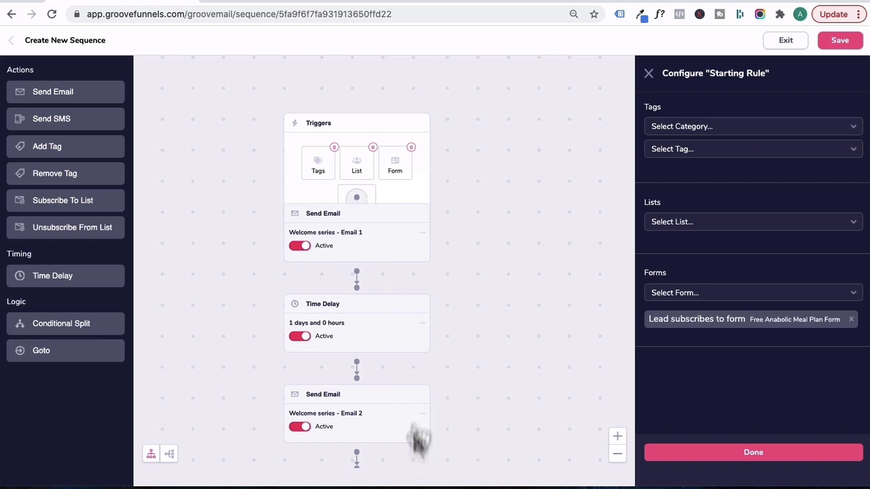
drag(481, 323, 454, 210)
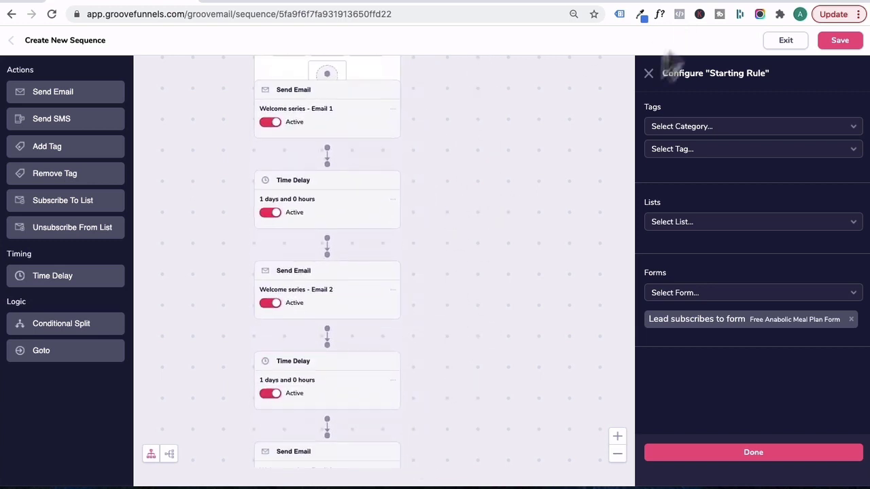
click(650, 73)
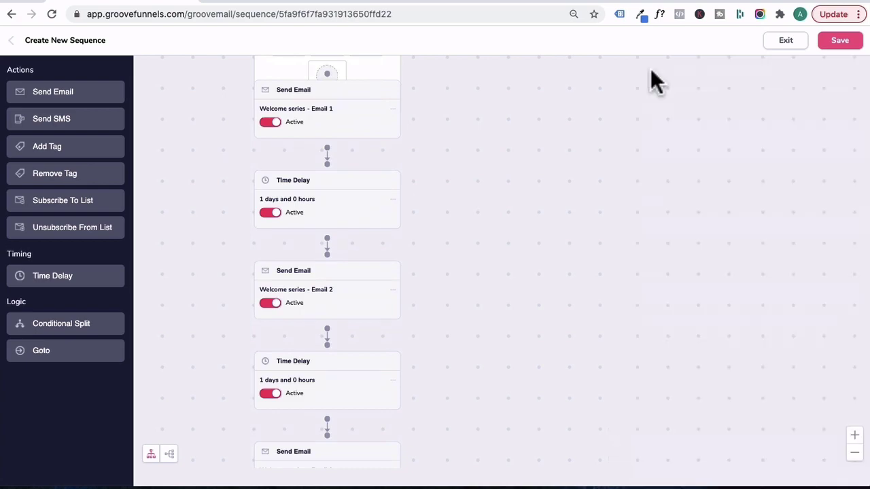
Step: Save the sequence and delete the old Free Meal Plan Welcome Series automation
click(840, 40)
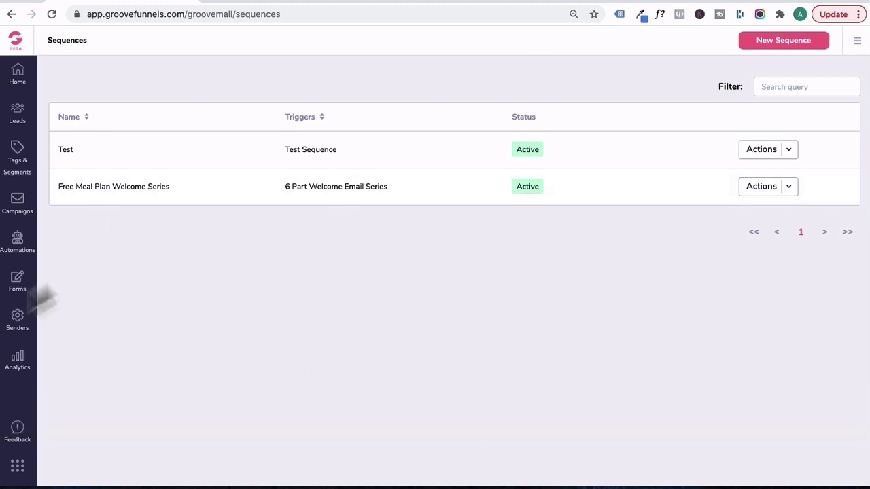
click(17, 248)
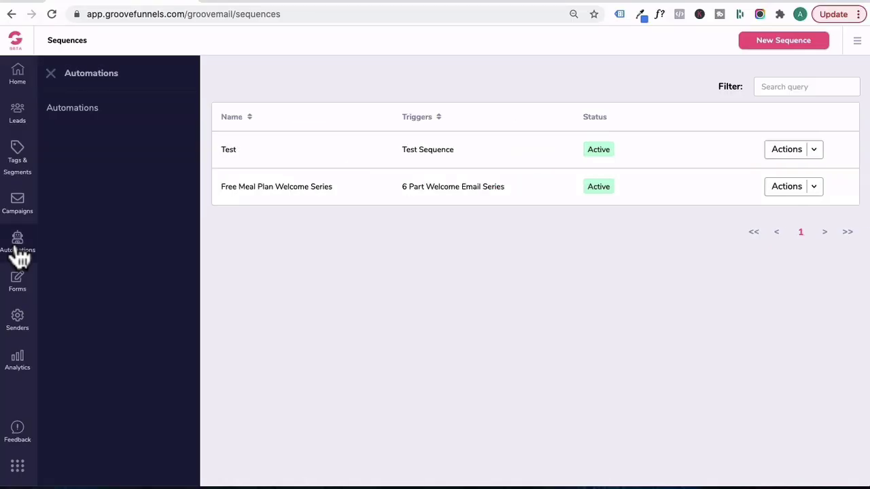
click(95, 120)
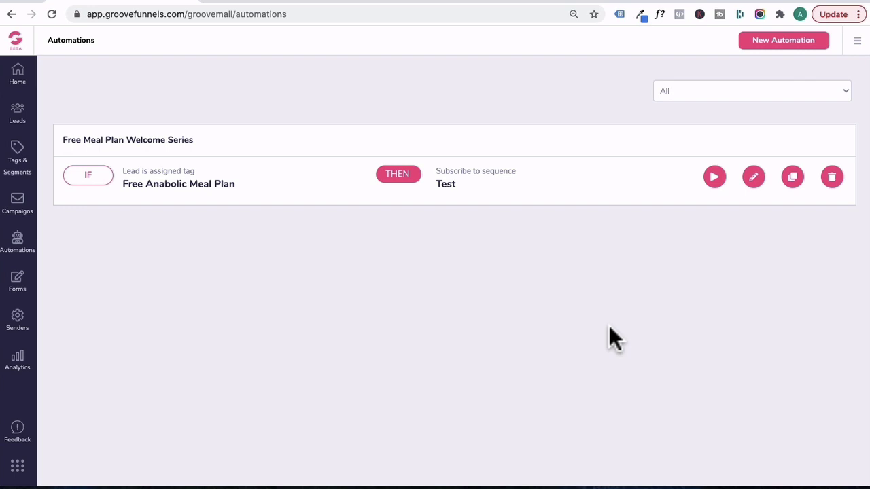
click(833, 177)
click(390, 340)
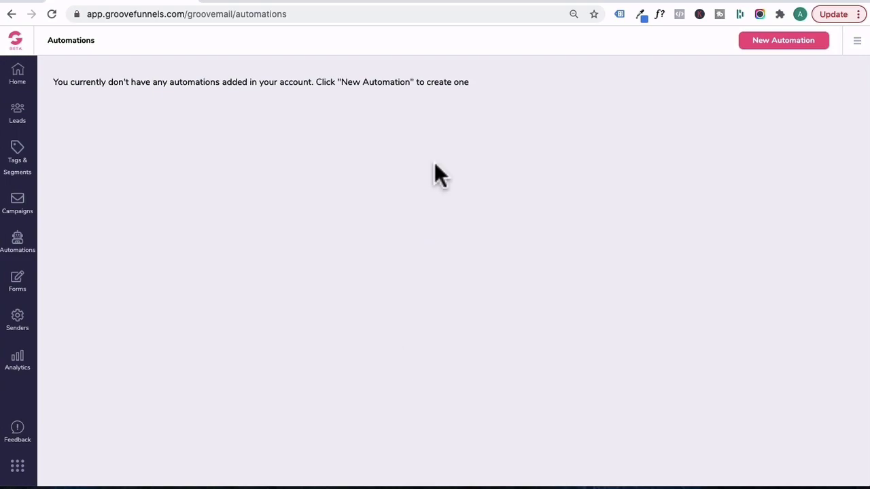
Step: Create automation 'Free Meal Plan Welcome Series' with IF lead assigned tag Prospects > Free Anabolic Meal Plan
click(772, 44)
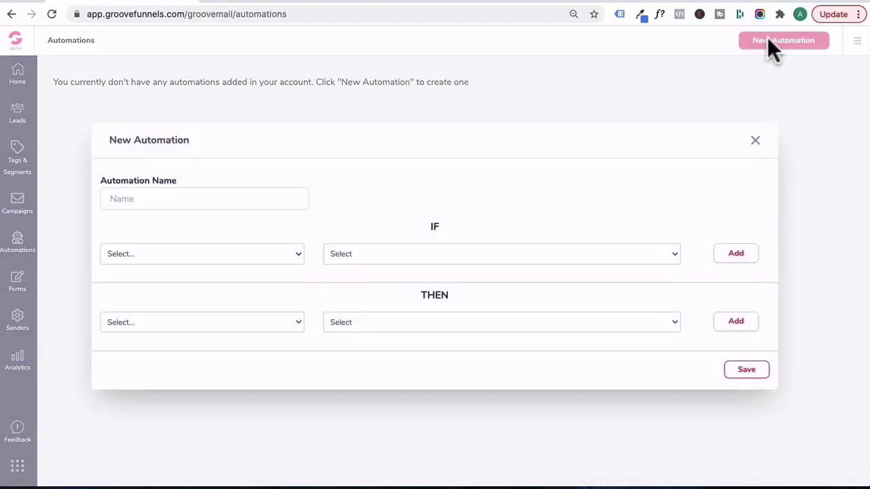
click(154, 197)
text(Free Meal Plan Welcome Series)
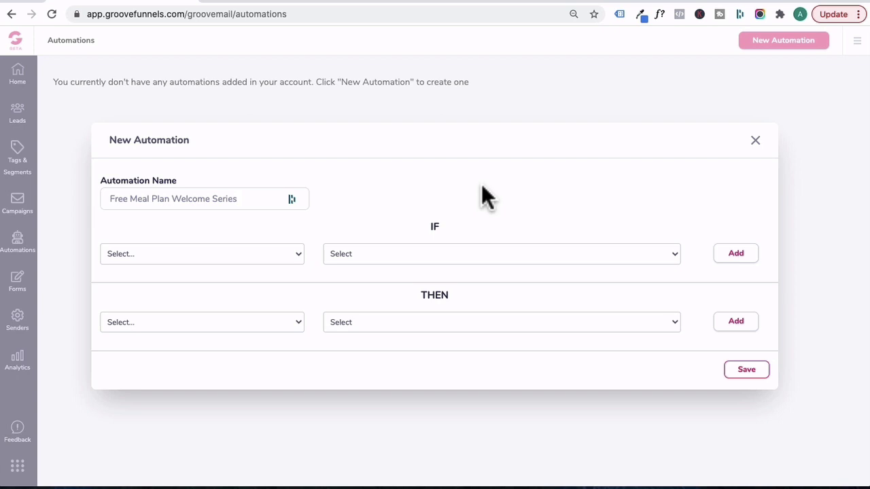
click(255, 260)
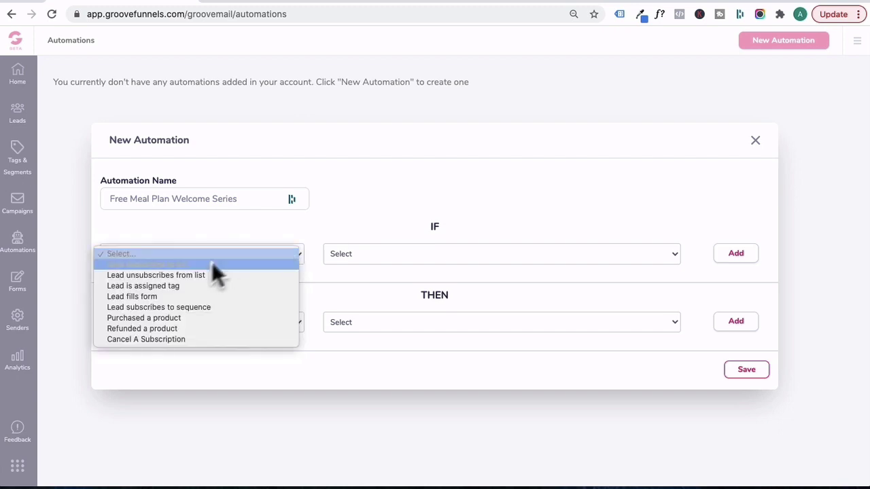
click(191, 286)
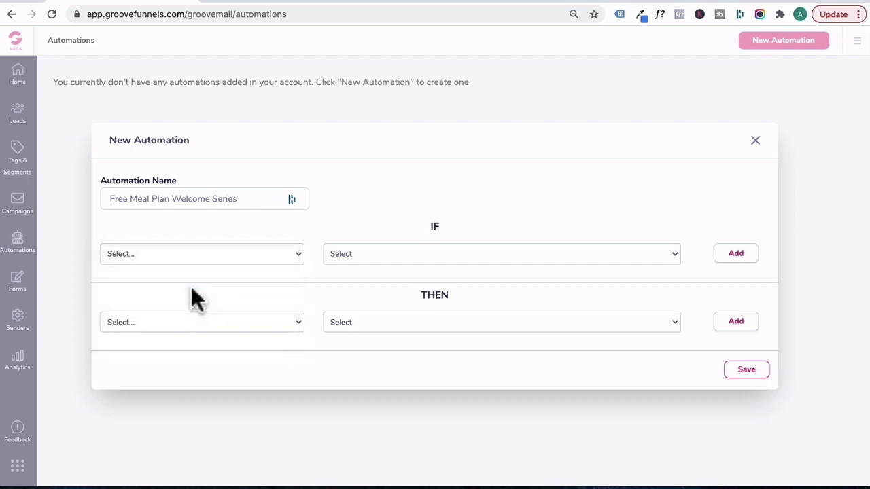
click(388, 257)
click(368, 275)
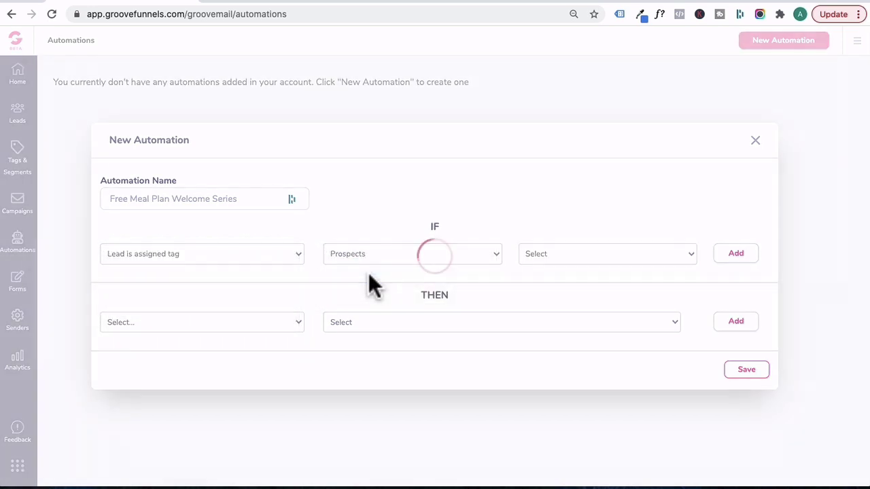
click(584, 251)
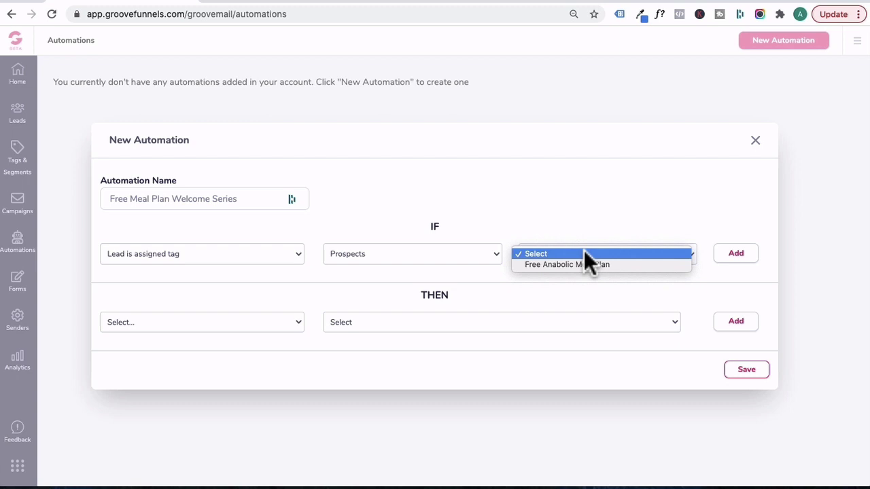
click(571, 264)
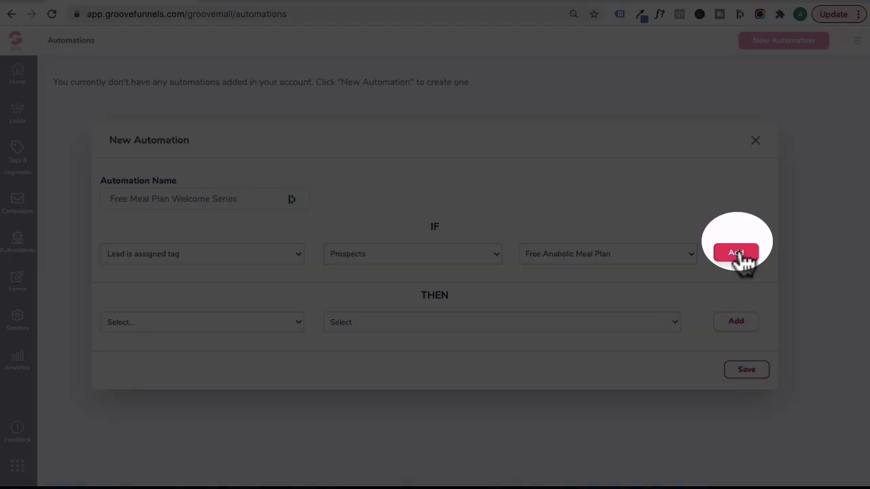
click(740, 254)
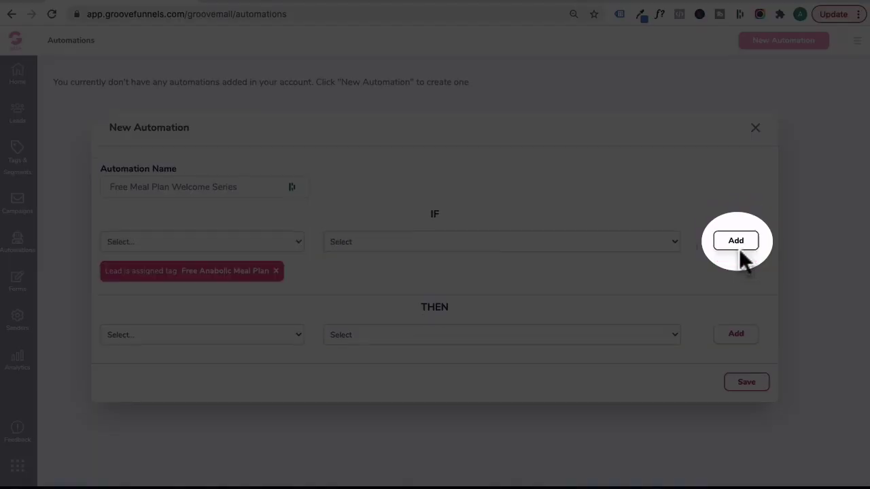
Step: Add a THEN action subscribing the lead to the Free Meal Plan Welcome Series sequence and save
click(218, 334)
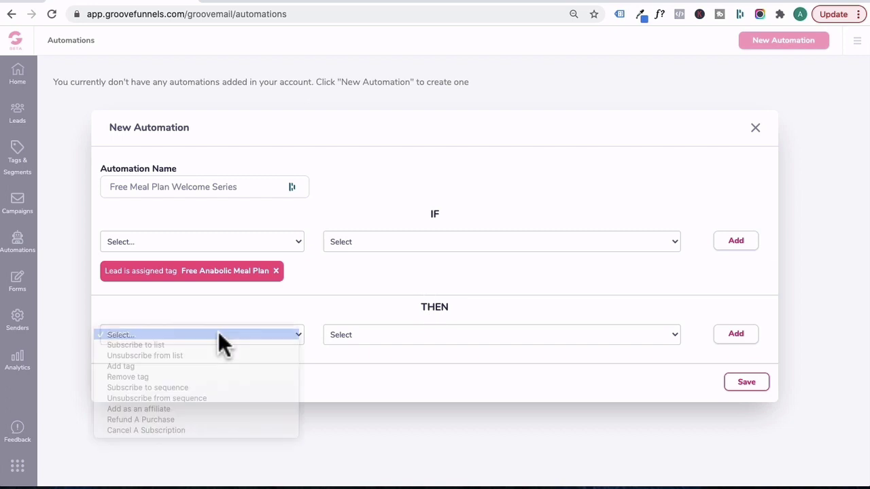
click(181, 386)
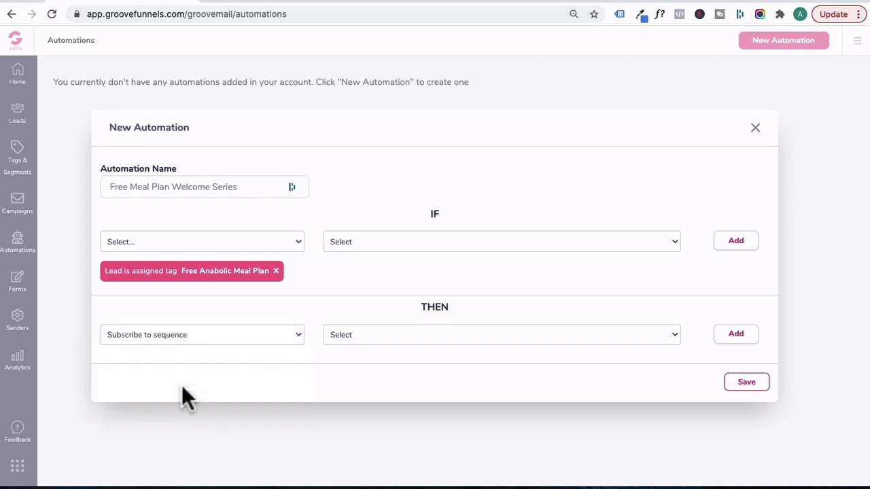
click(466, 326)
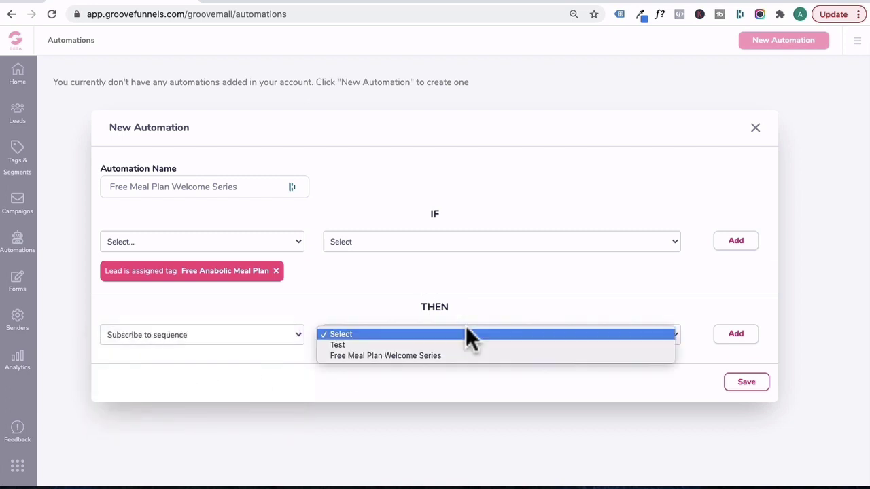
click(411, 355)
click(738, 334)
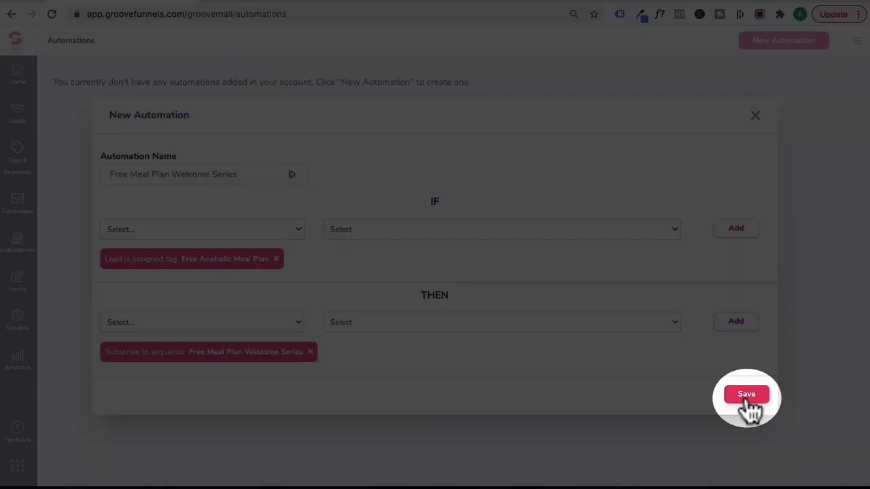
click(748, 396)
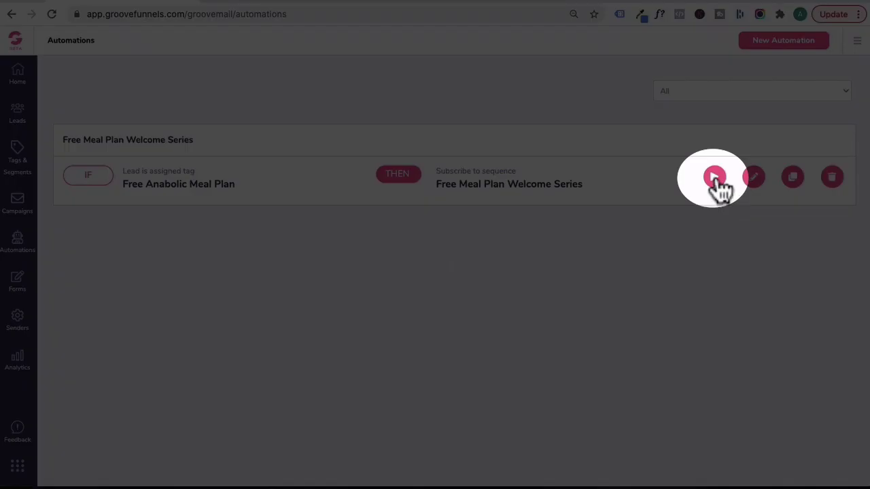
click(715, 177)
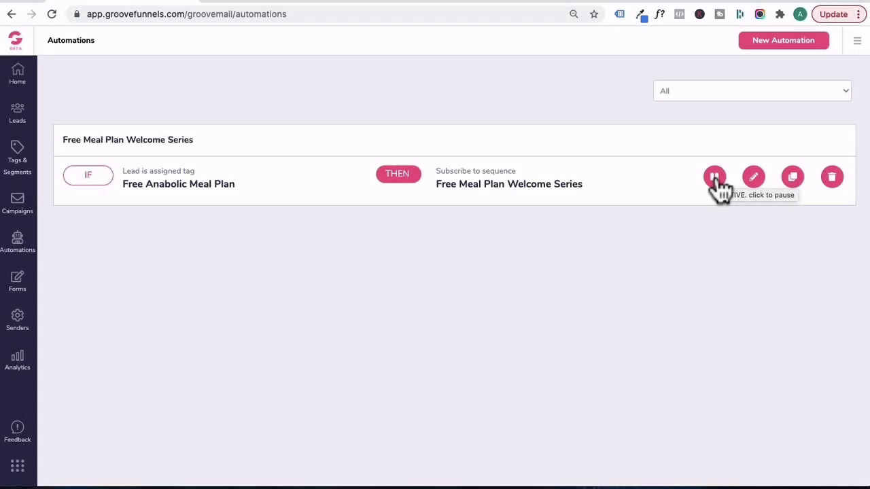
click(714, 178)
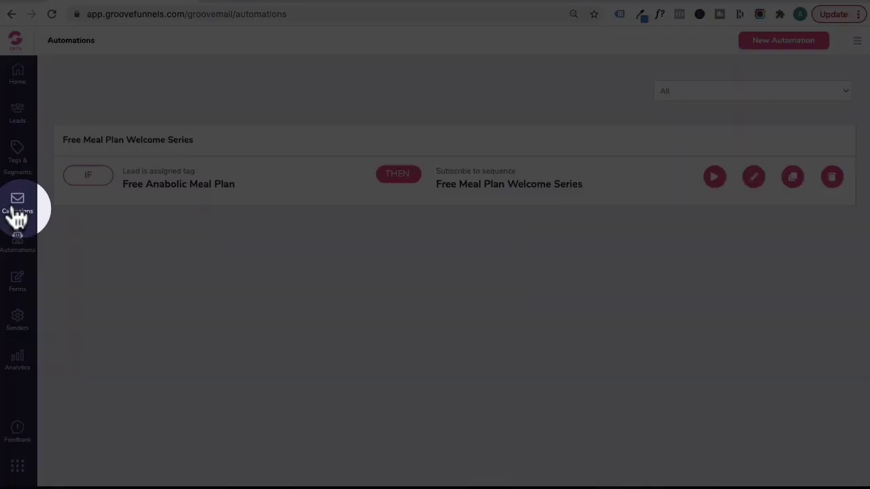
Step: Open the Free Meal Plan Welcome Series sequence, view its starting trigger, and exit to Sequences unchanged
click(14, 212)
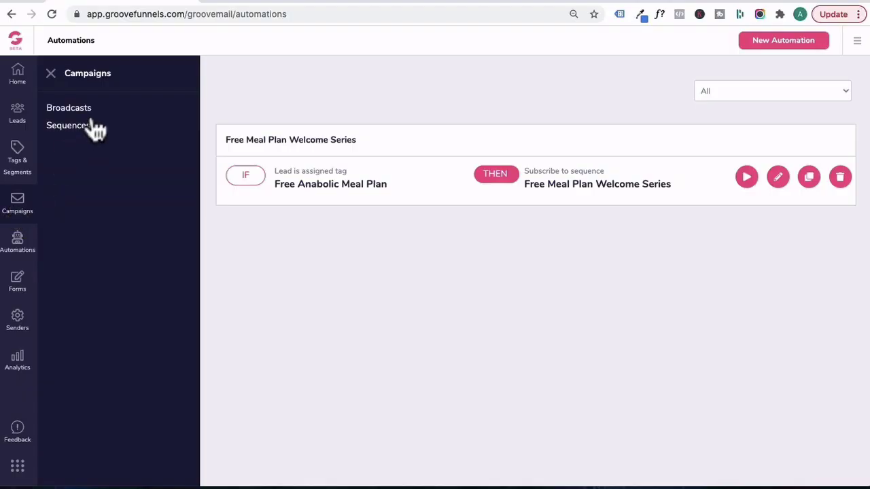
click(86, 135)
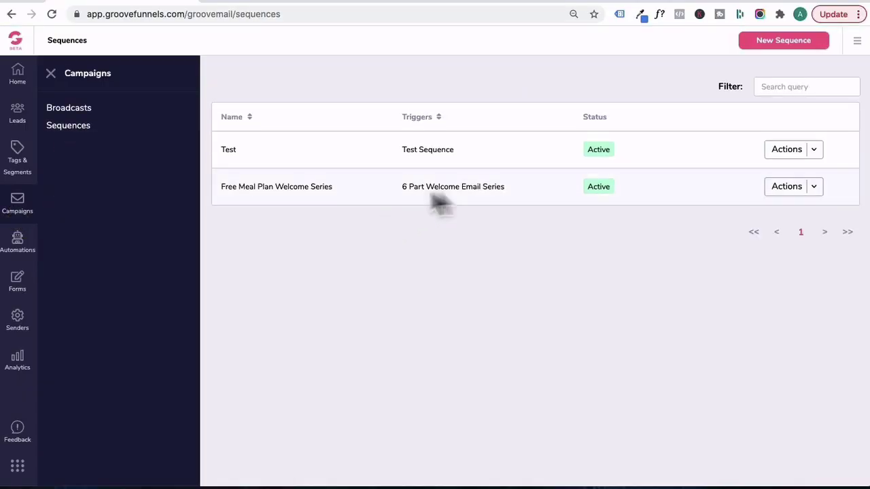
click(816, 190)
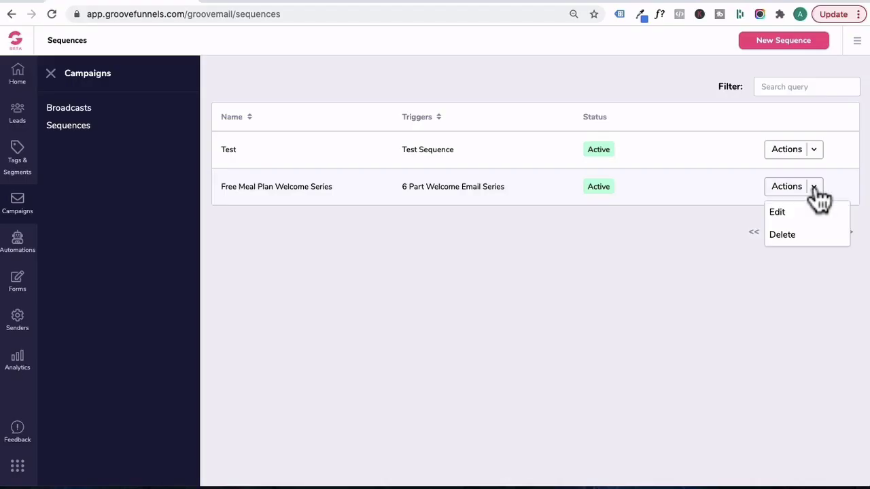
click(778, 211)
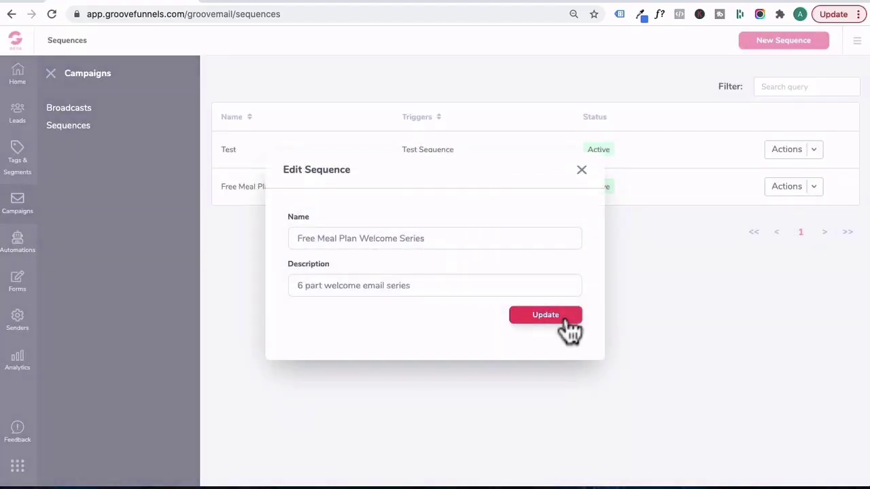
click(565, 314)
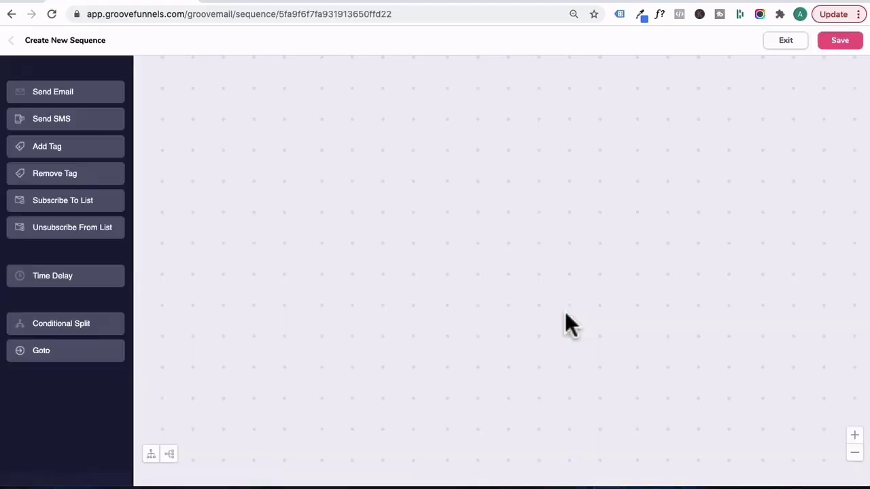
click(377, 139)
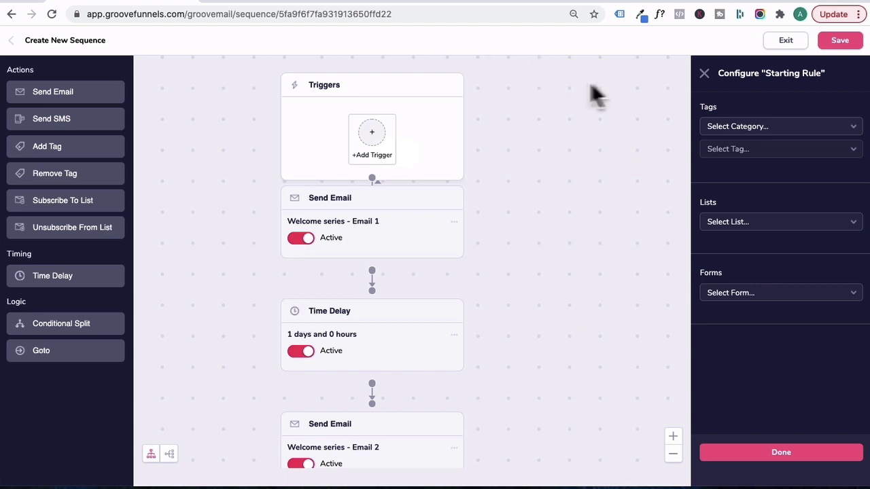
click(705, 76)
click(782, 42)
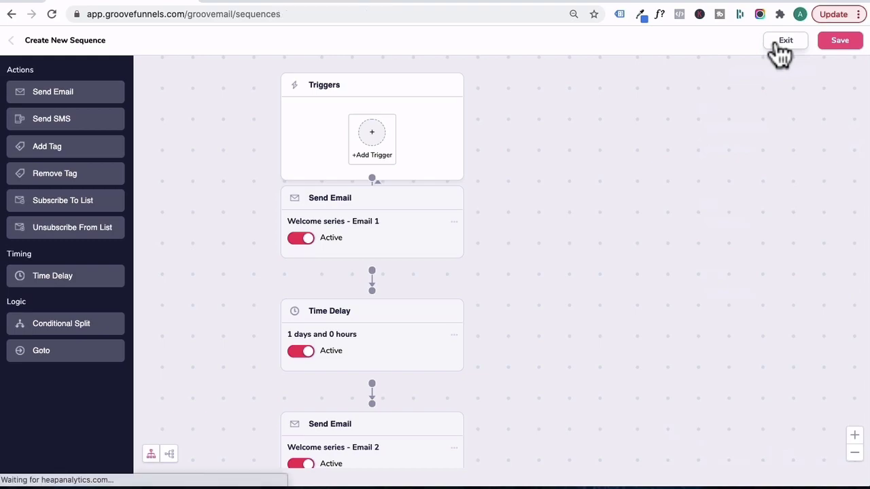
Step: Go to the Automations list and edit the Free Meal Plan Welcome Series automation
click(18, 245)
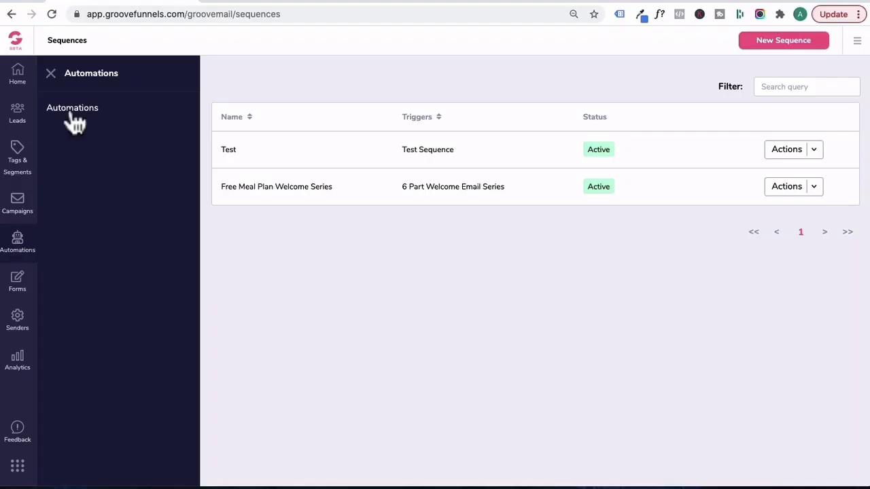
click(71, 115)
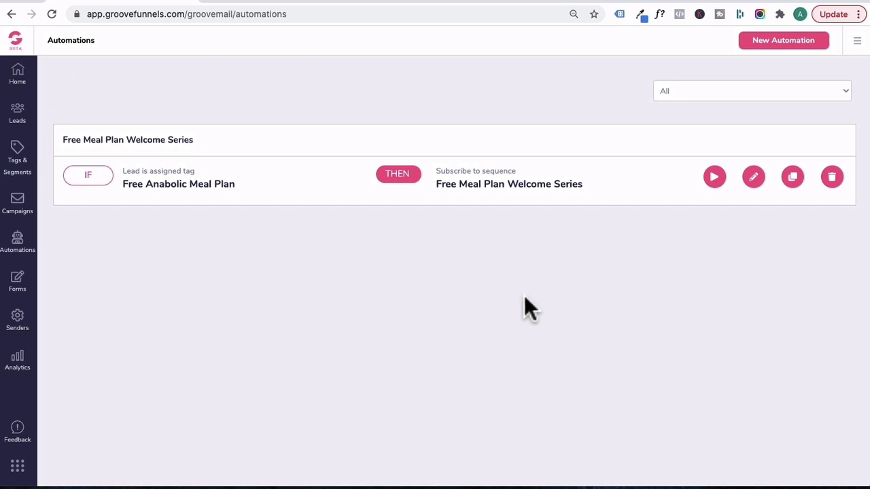
click(753, 176)
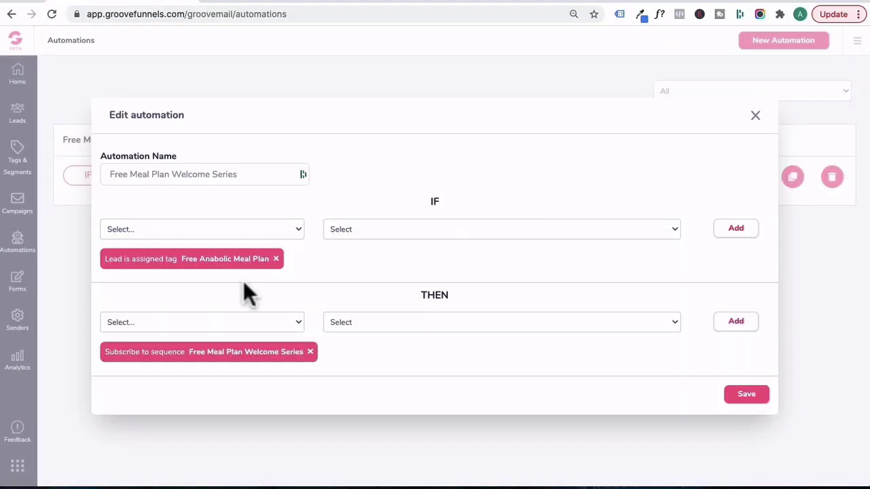
Step: Replace the Free Anabolic Meal Plan tag trigger with a purchase of the 30-minute coaching test product
click(271, 229)
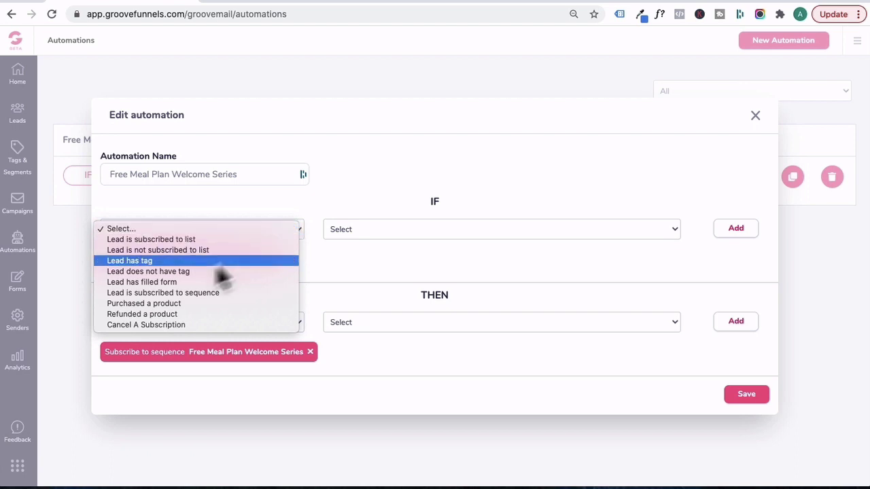
click(187, 303)
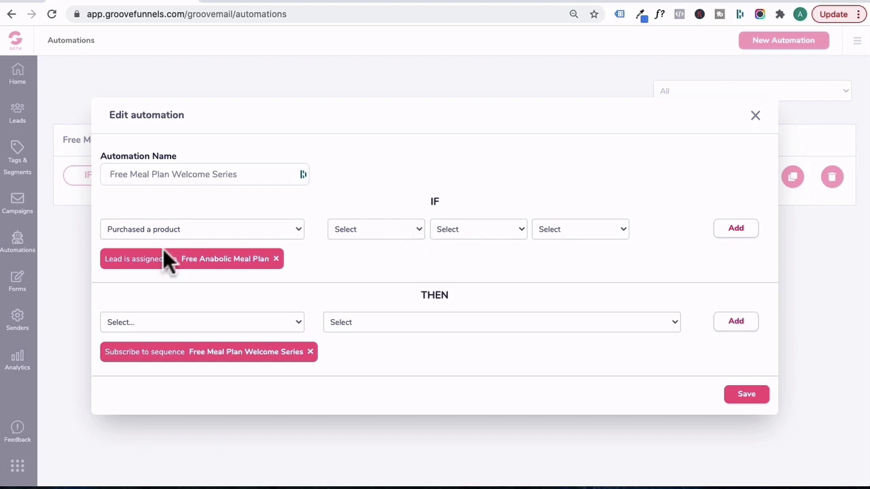
click(402, 230)
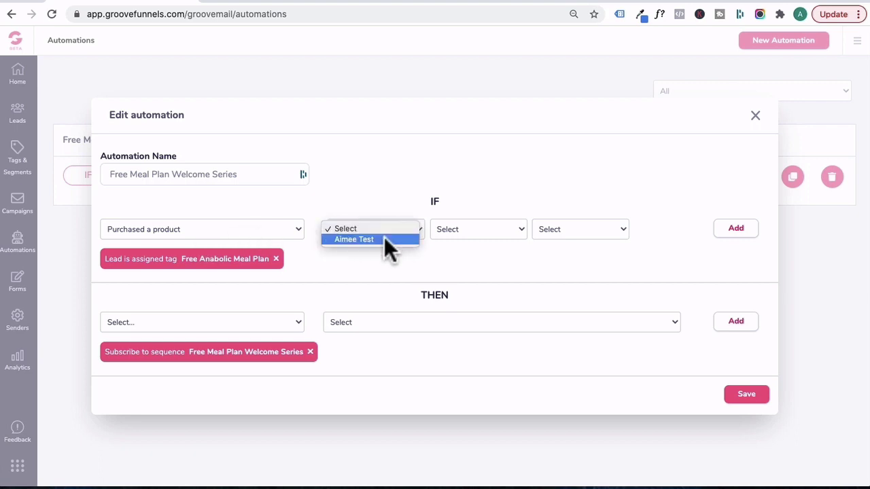
click(384, 238)
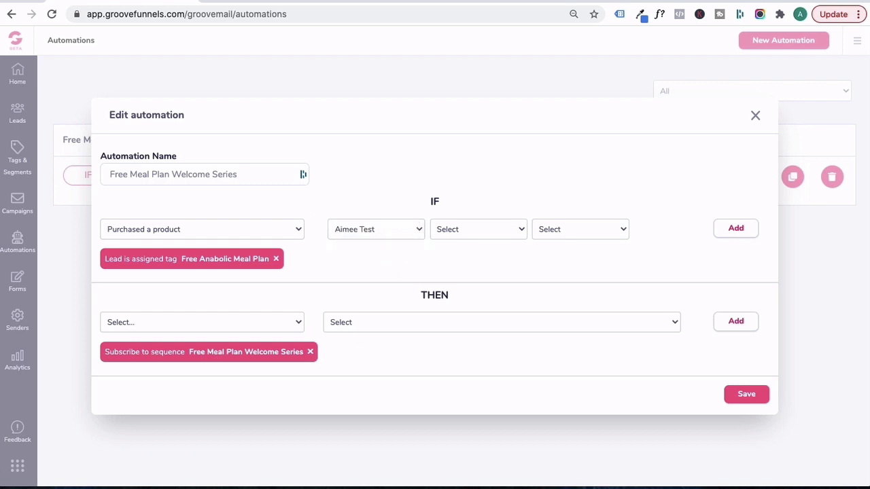
click(483, 233)
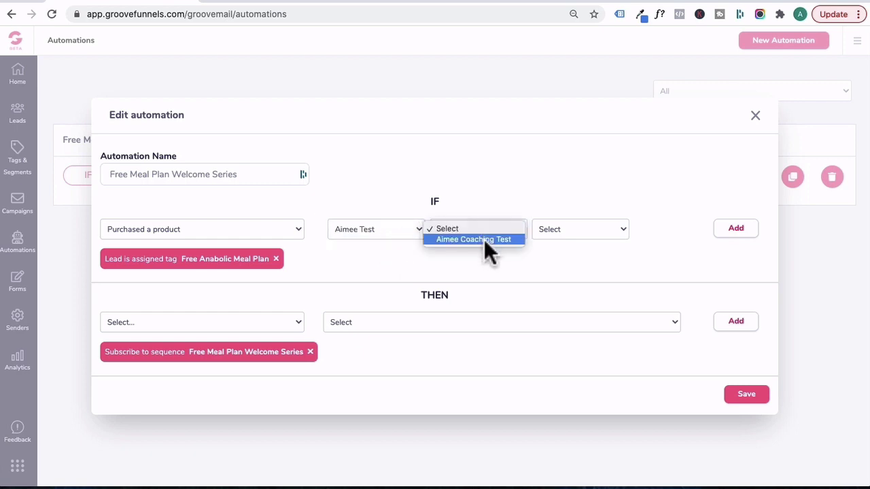
click(484, 239)
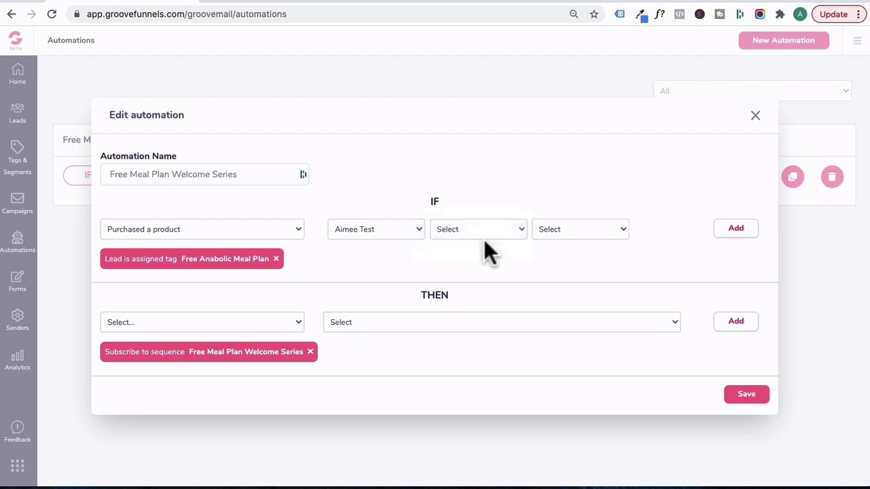
click(580, 225)
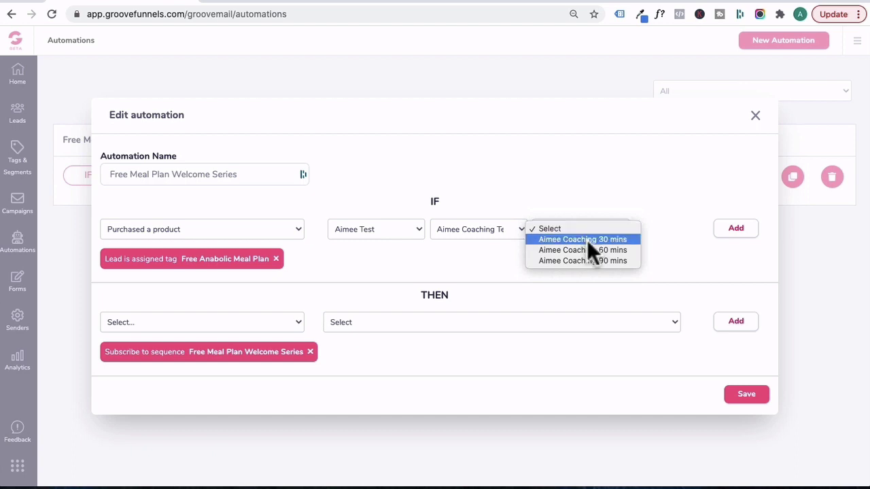
click(587, 239)
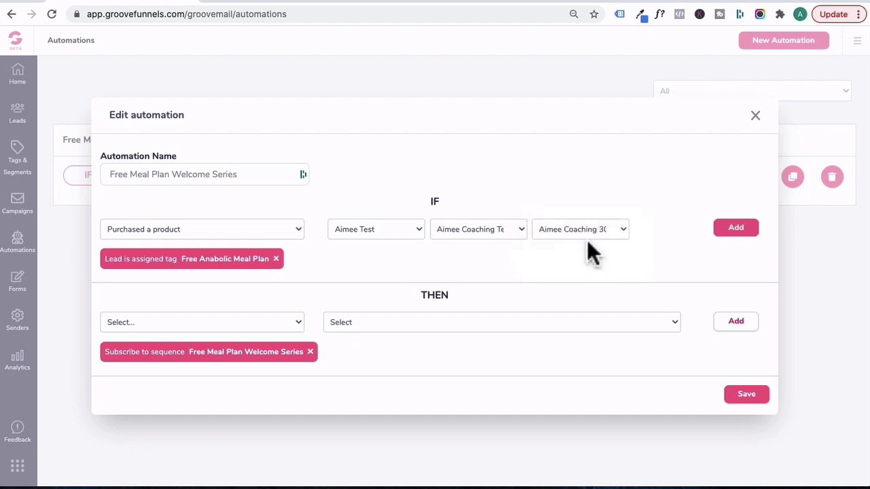
click(732, 232)
click(275, 259)
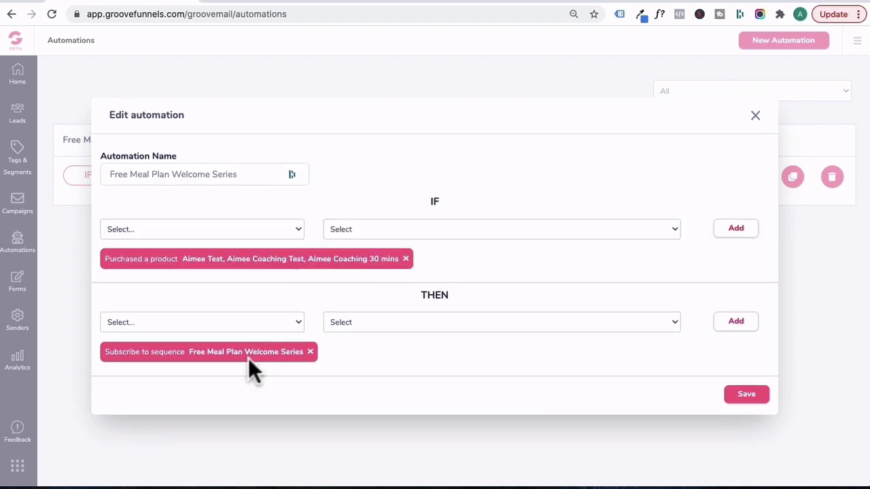
Step: Swap the welcome-series subscription for an action adding the Buyers tag 'Purchased 30 Min Coaching'
click(310, 351)
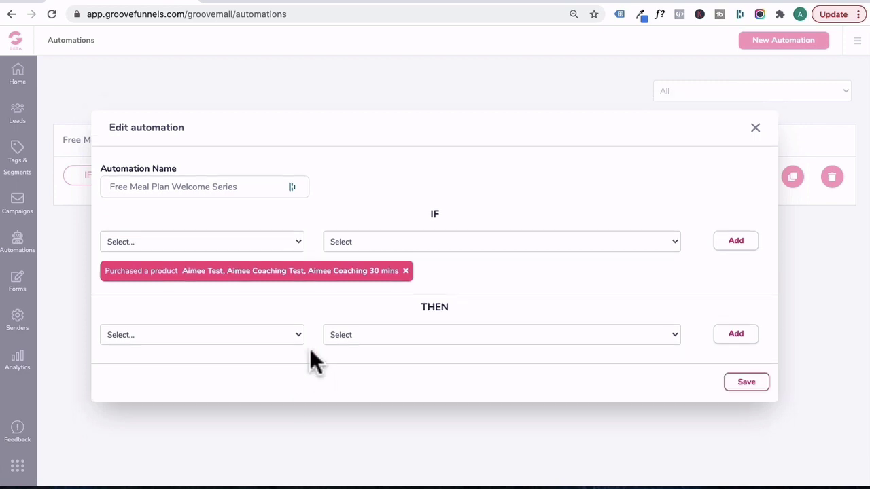
click(211, 332)
click(163, 365)
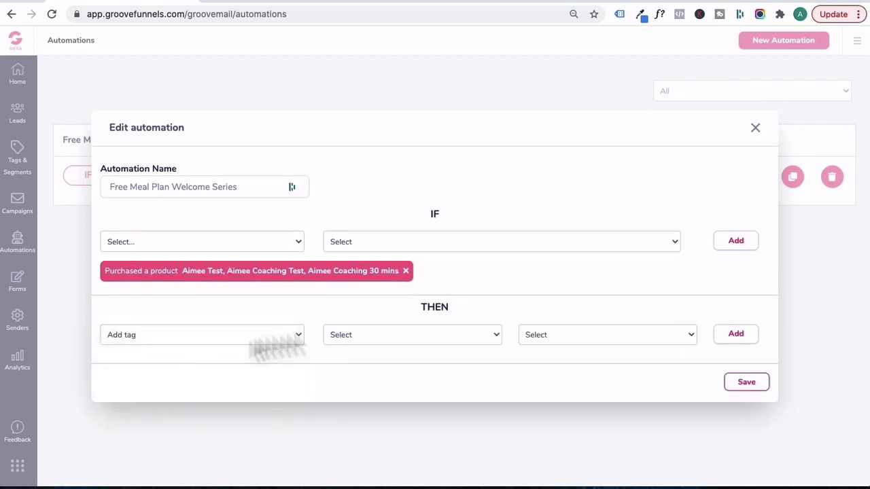
click(412, 334)
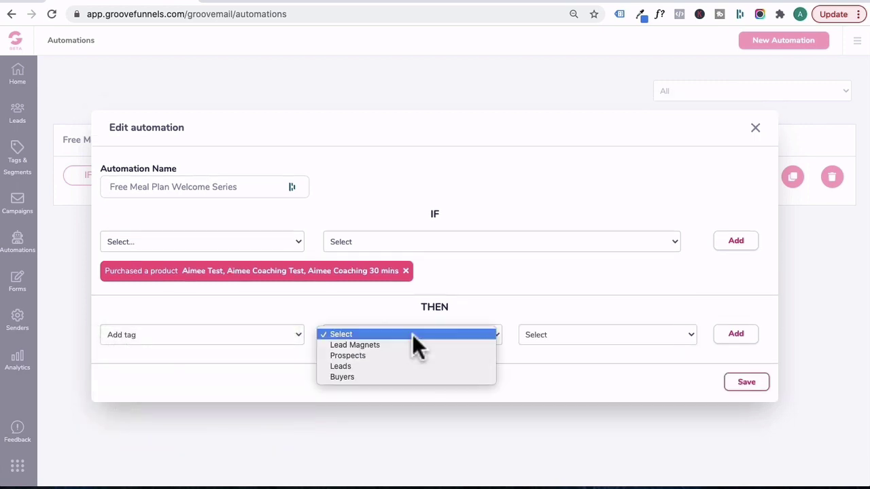
click(359, 375)
click(591, 336)
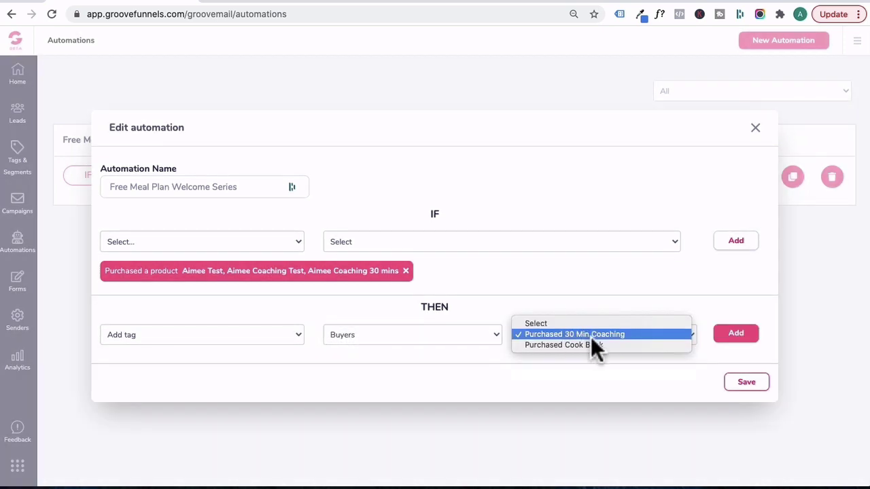
click(595, 334)
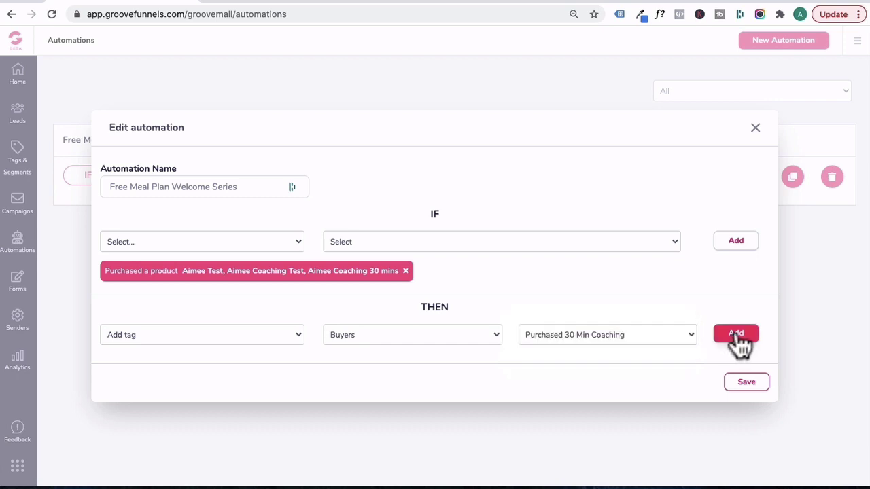
click(736, 334)
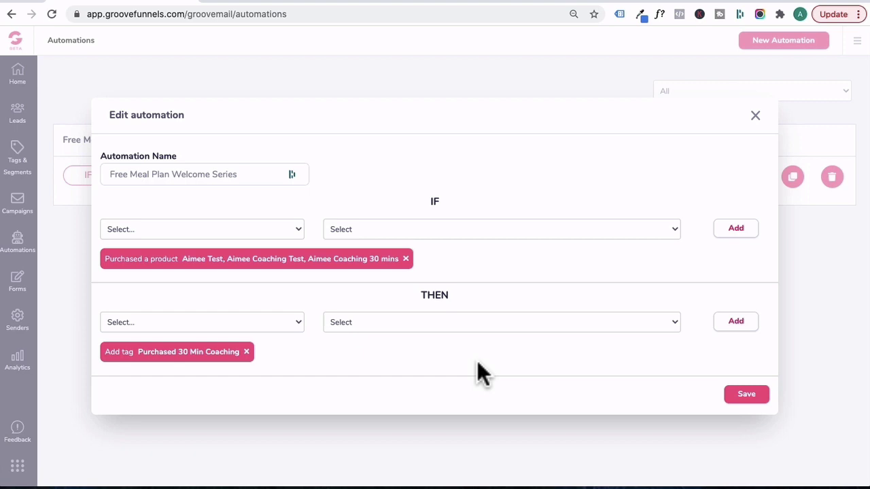
Step: Set up a second action subscribing the lead to the Test sequence
click(221, 320)
click(173, 377)
click(443, 322)
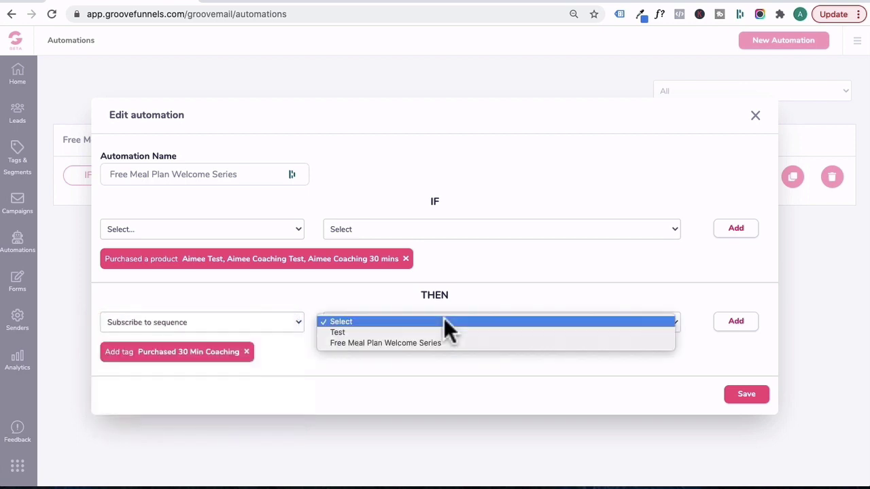
click(410, 332)
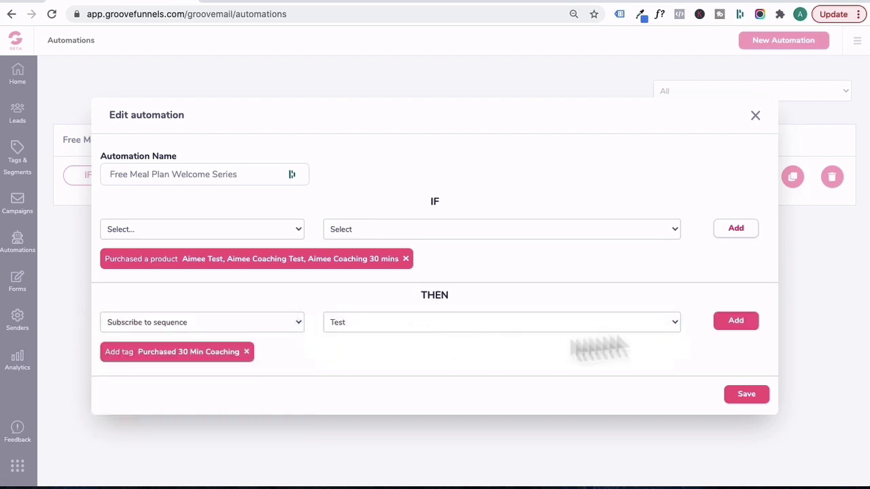
Step: Add the Test sequence subscription to the THEN rules and close the automation editor
click(736, 321)
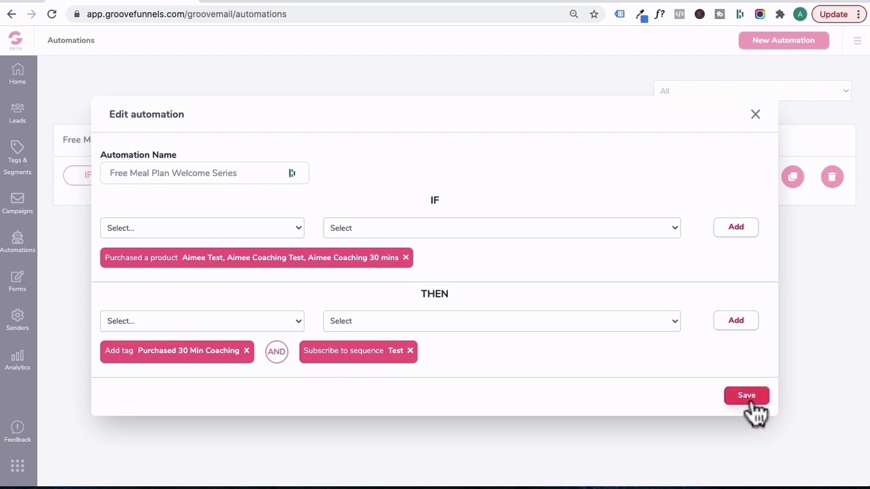
click(755, 114)
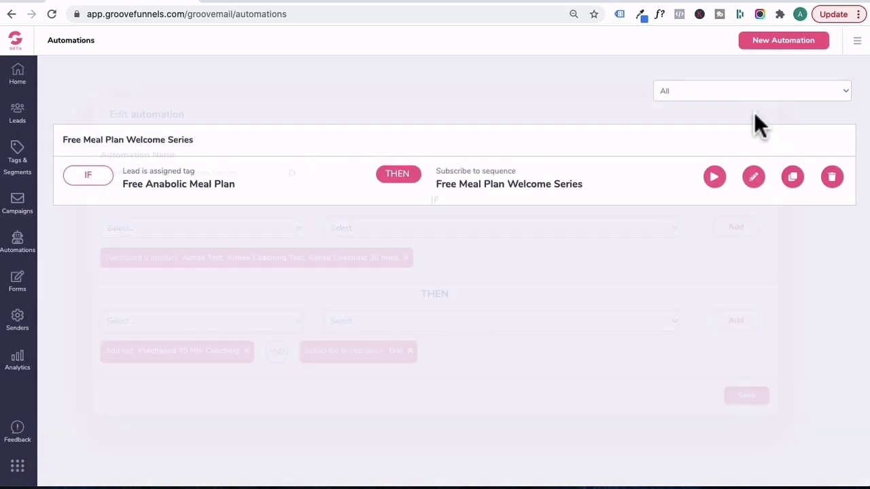